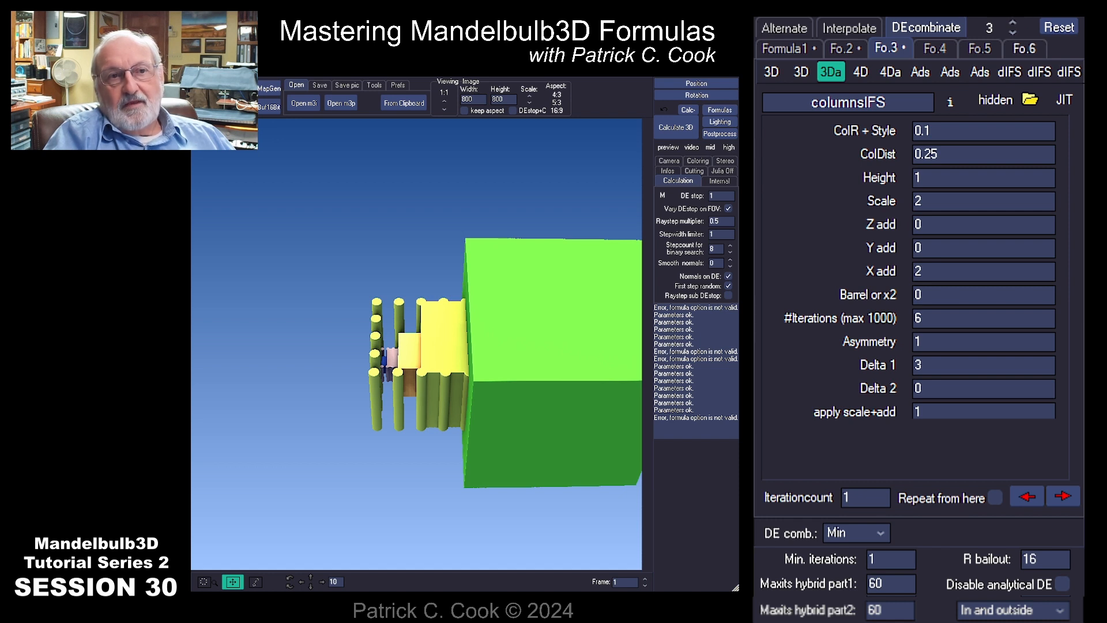
# Reset all formulas, then load CommaIFS as the first formula in DEcombinate mode
pyautogui.click(1010, 72)
pyautogui.click(830, 218)
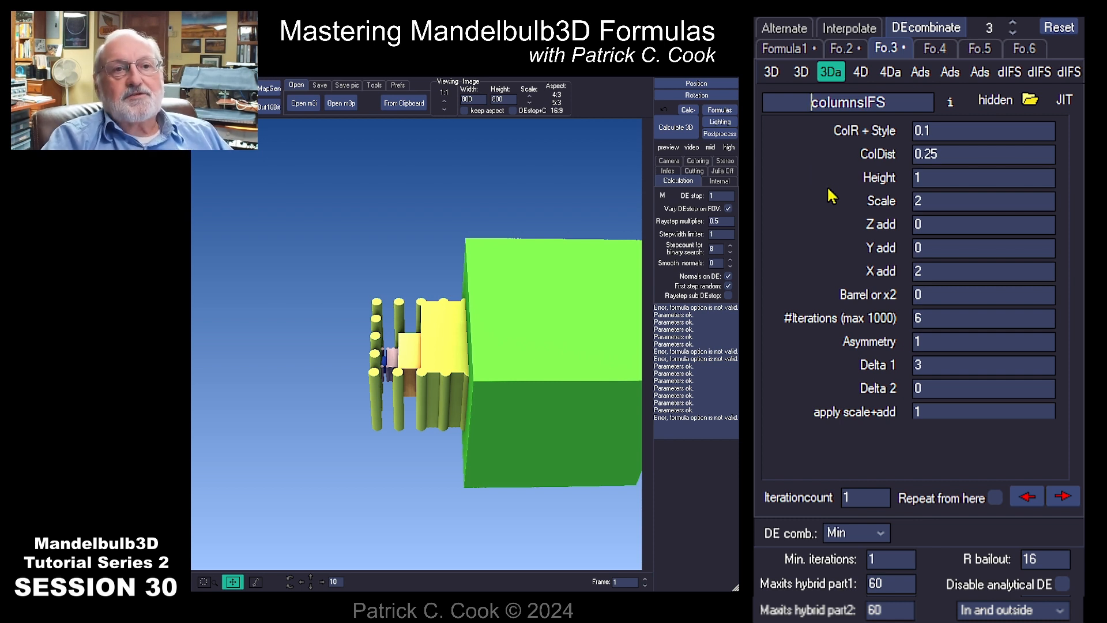
pyautogui.click(1058, 27)
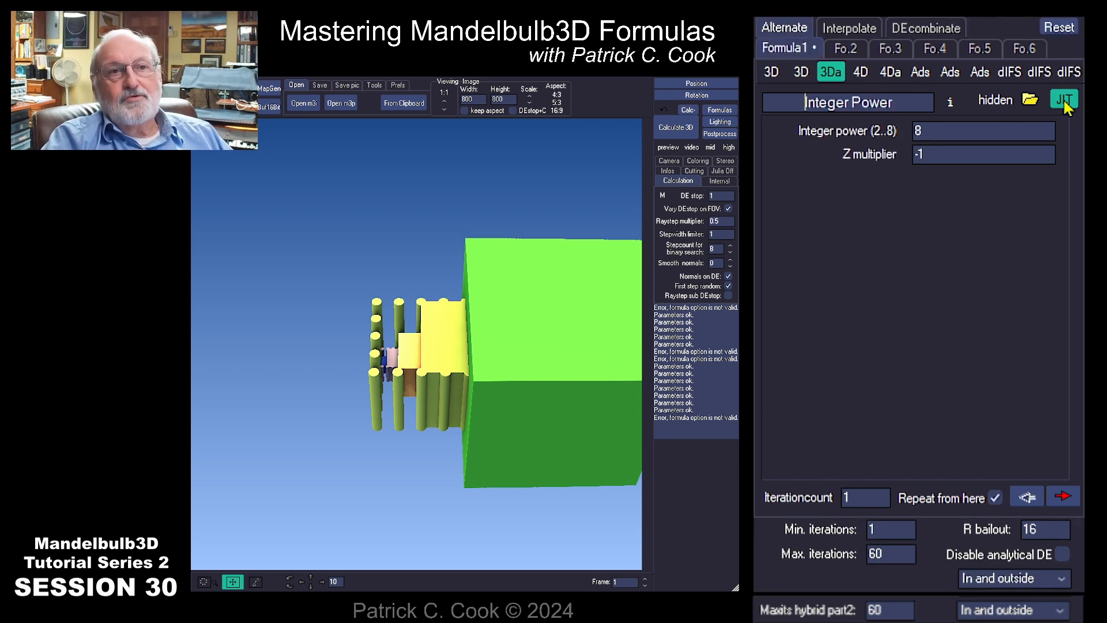
pyautogui.click(924, 35)
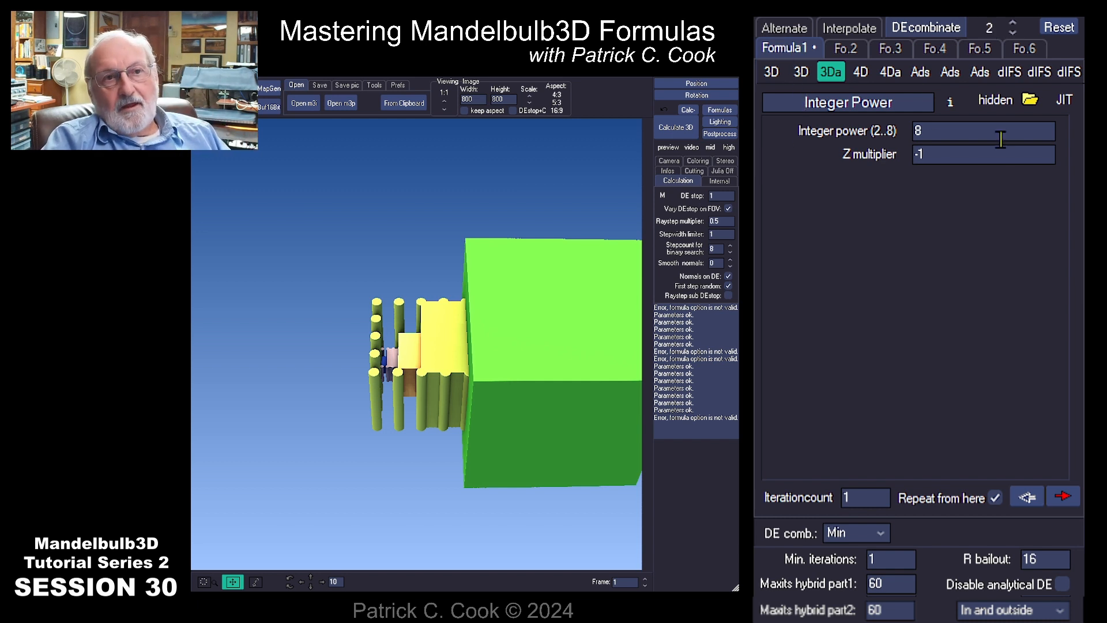
pyautogui.click(1009, 71)
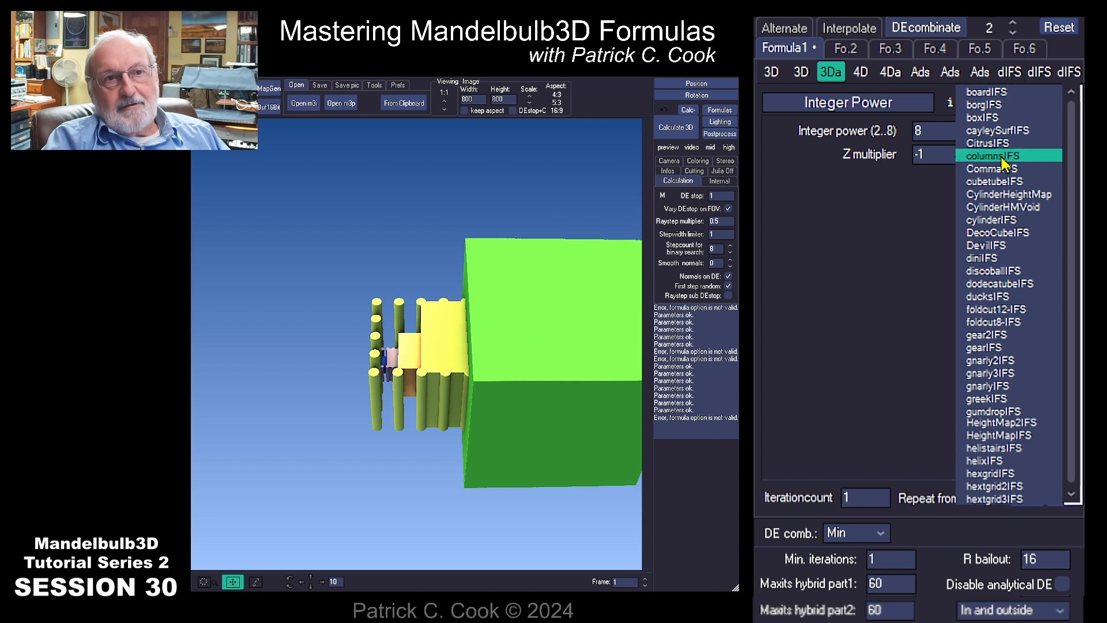
pyautogui.click(1001, 169)
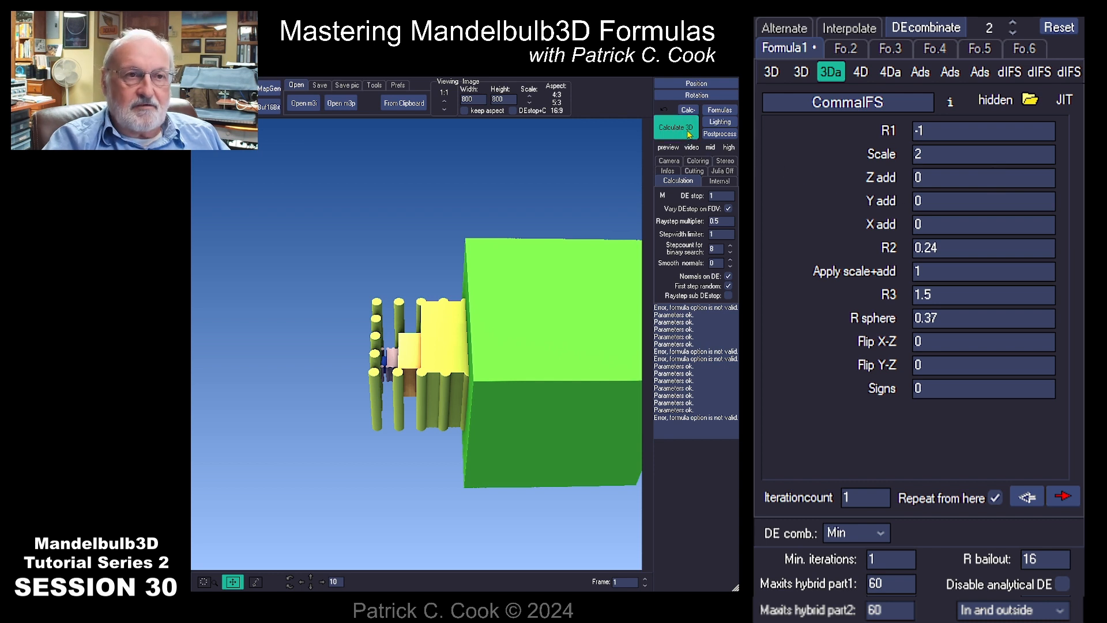
# Switch the hybrid mode to Alternate and render the CommaIFS formula in 3D
pyautogui.click(784, 28)
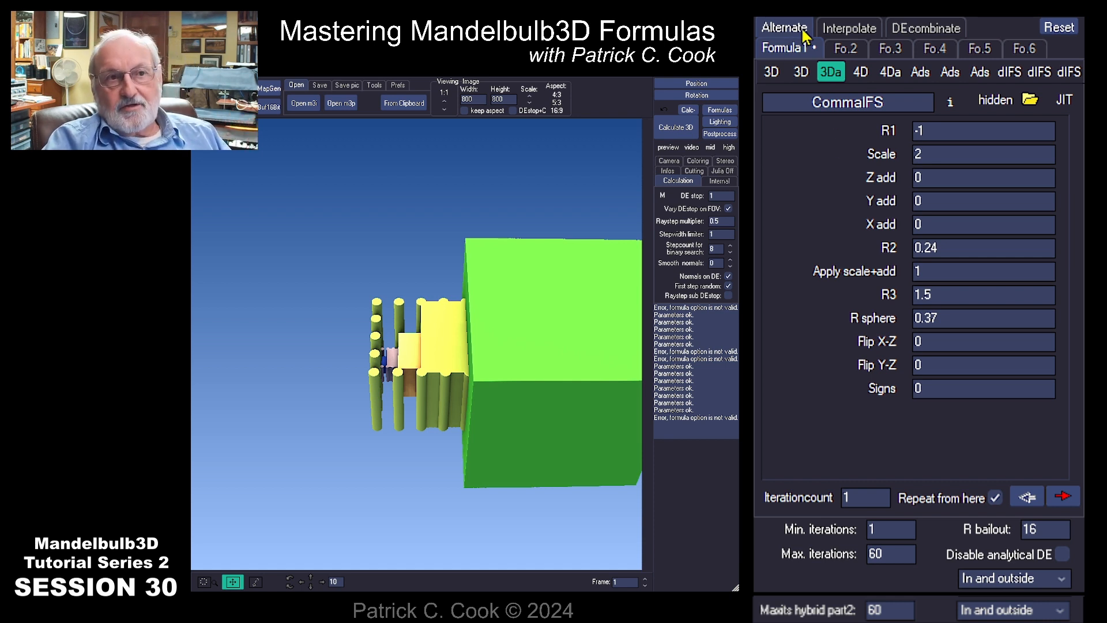
pyautogui.click(681, 131)
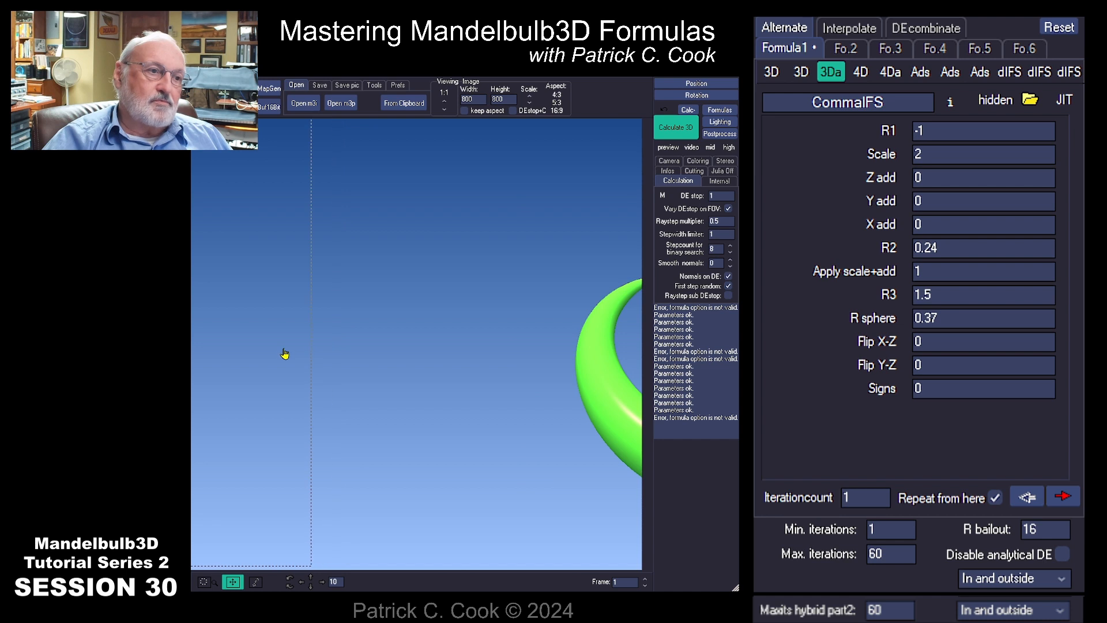
pyautogui.click(542, 403)
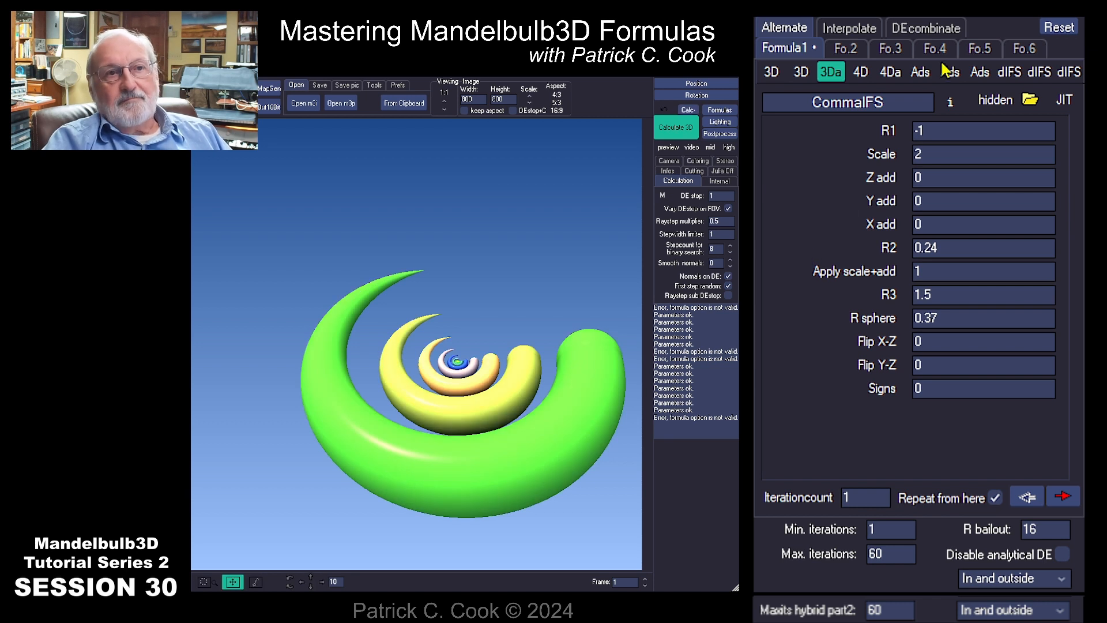
# In DEcombinate mode, add boxIFS as the second formula and render it combined with CommaIFS
pyautogui.click(922, 29)
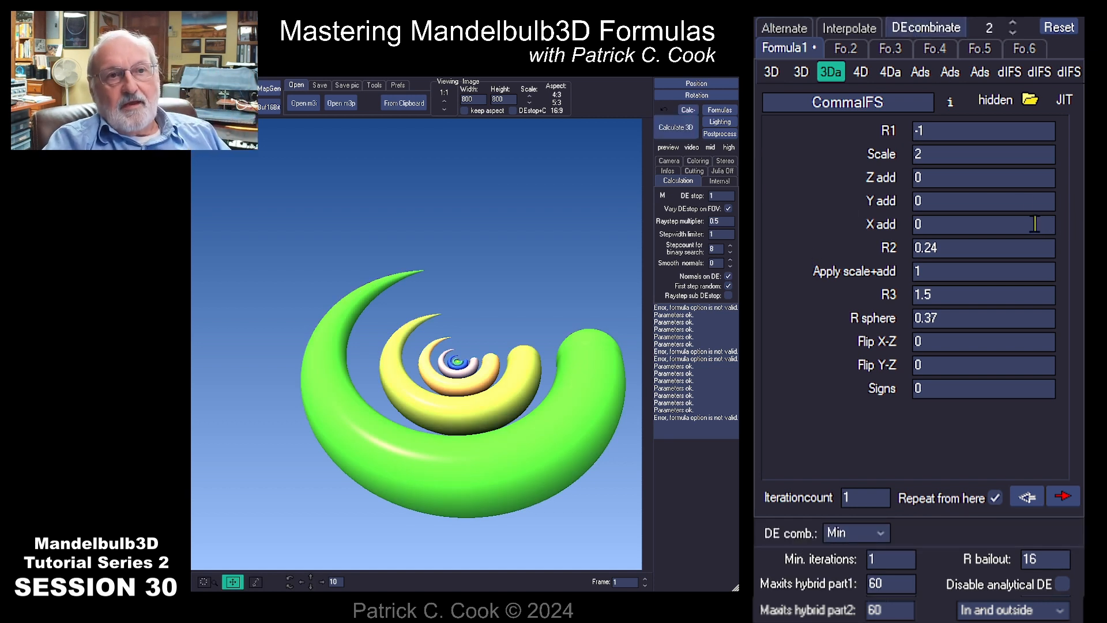
pyautogui.click(845, 49)
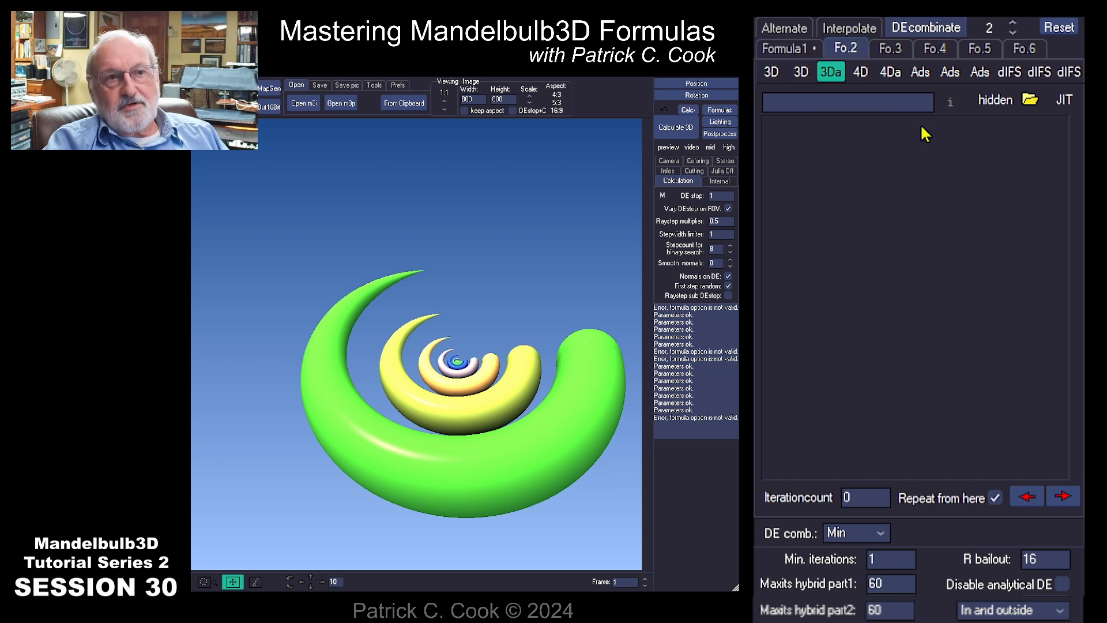
pyautogui.click(1016, 69)
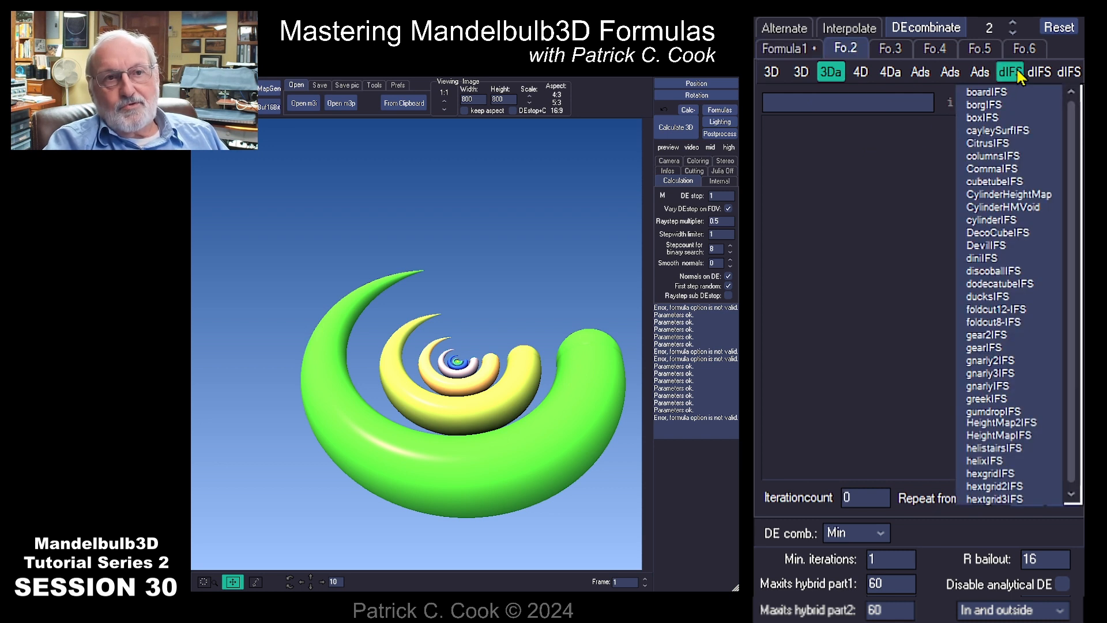
pyautogui.click(993, 119)
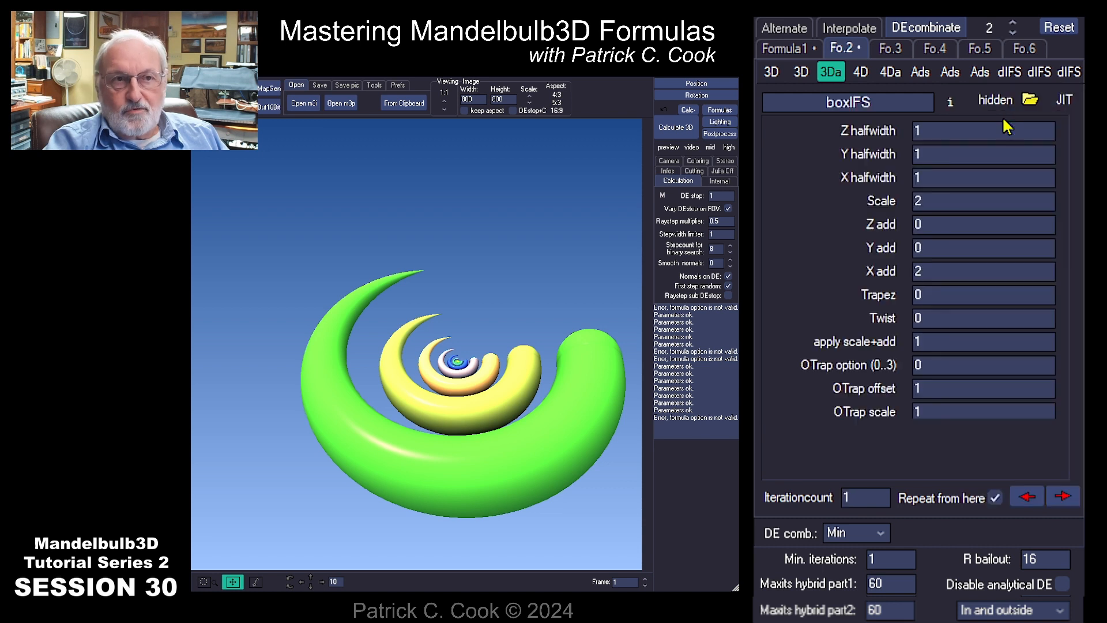
pyautogui.click(680, 130)
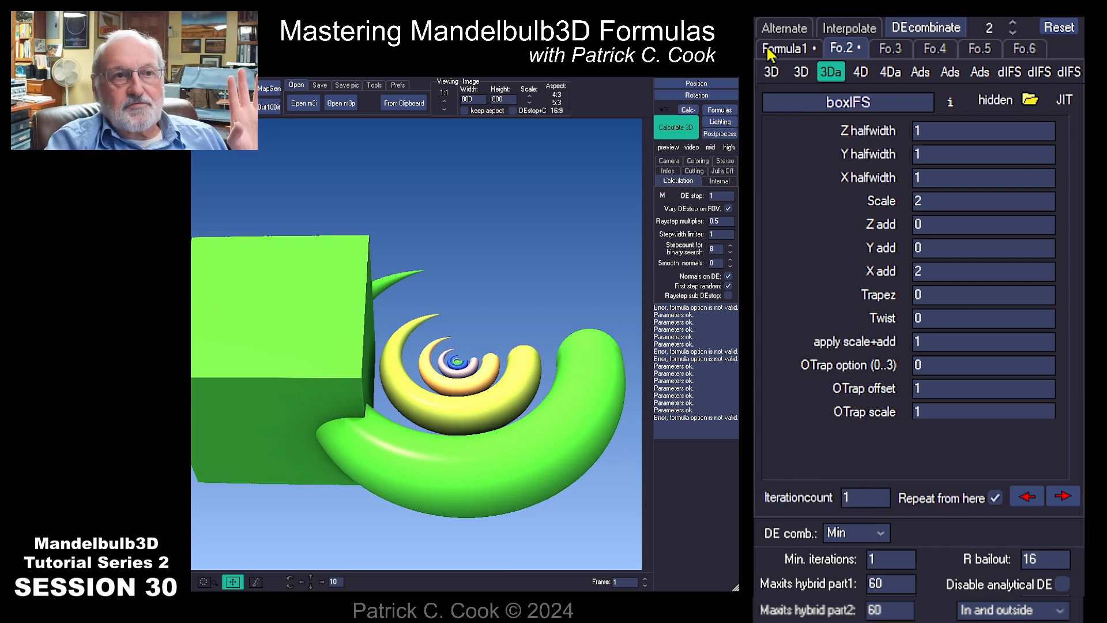
# Set the DE combination of CommaIFS and boxIFS to Max and render the result
pyautogui.click(785, 49)
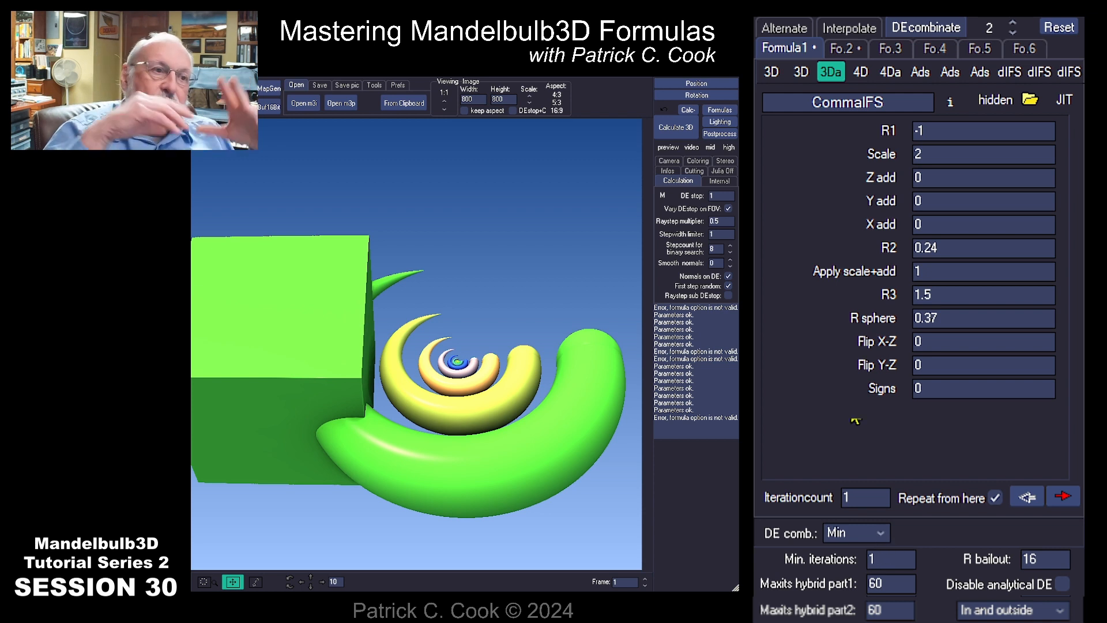
pyautogui.click(880, 533)
pyautogui.click(851, 573)
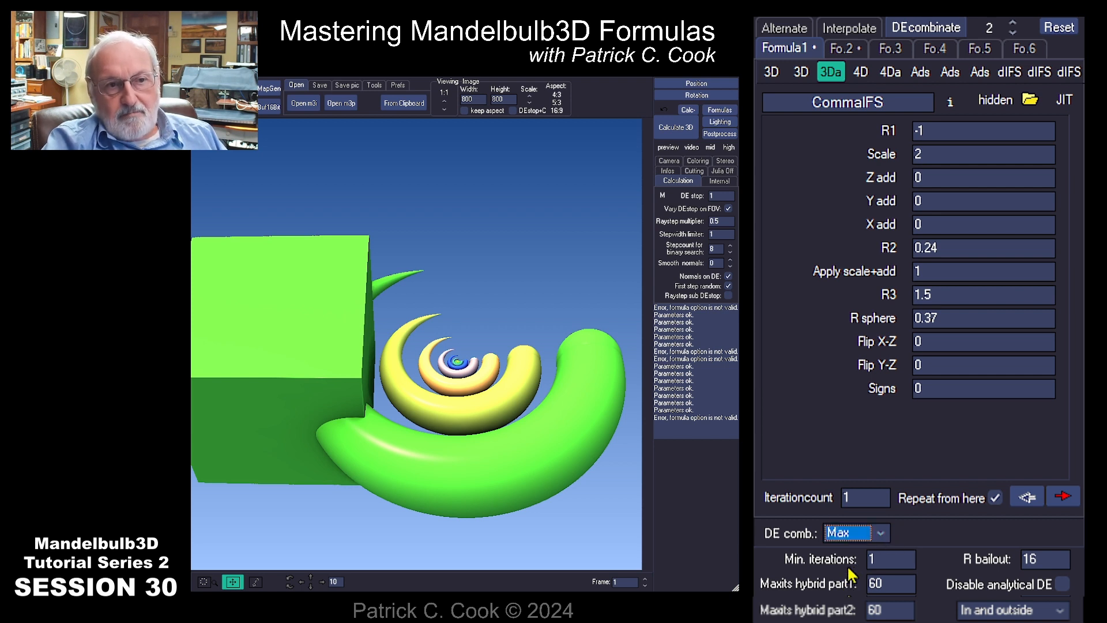
pyautogui.click(672, 128)
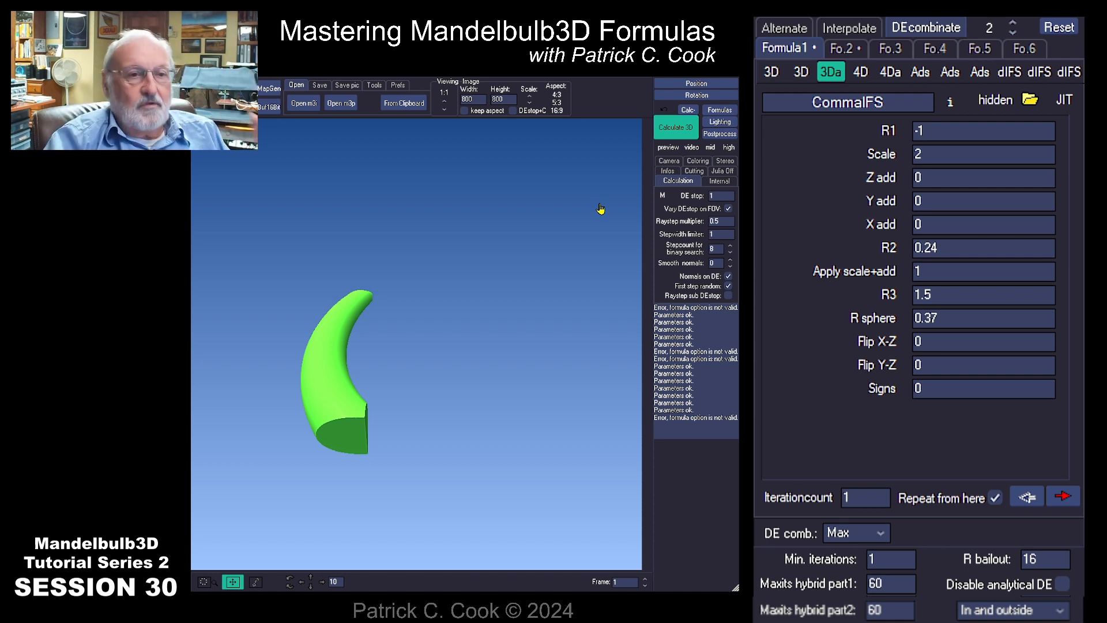
# Set the DE combination of the two formulas to Mix and render the result
pyautogui.click(881, 532)
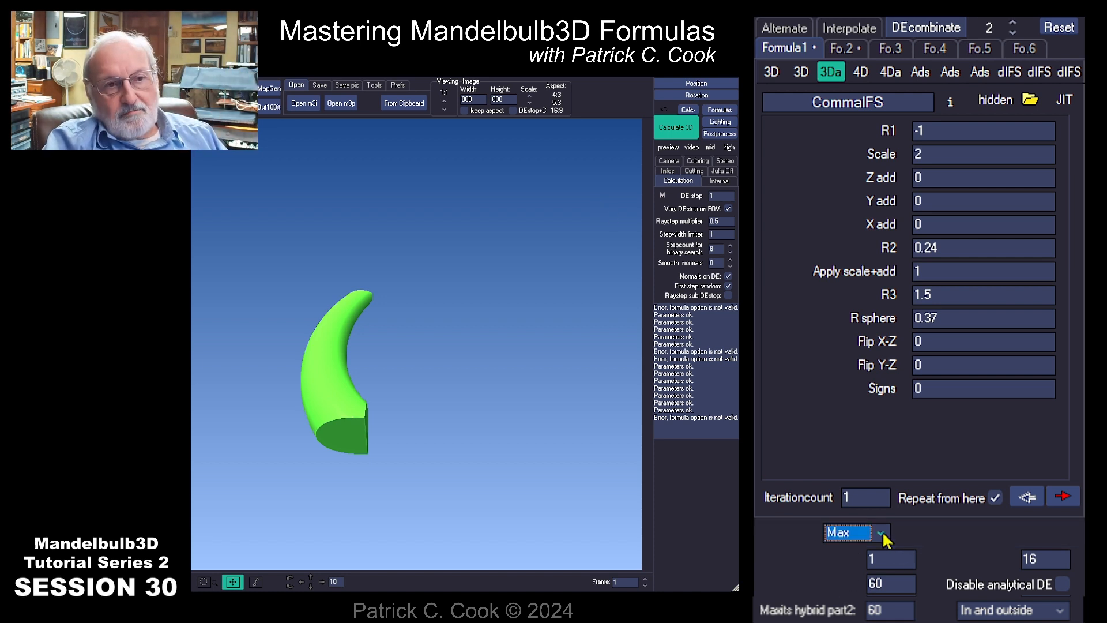
pyautogui.click(885, 534)
pyautogui.press('Down')
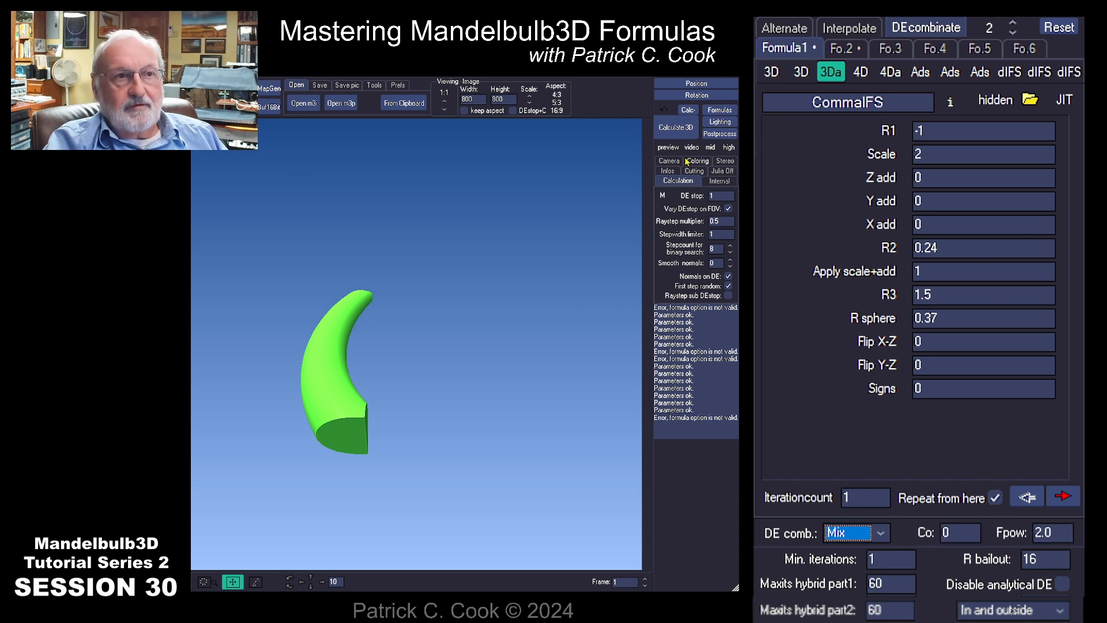
pyautogui.click(676, 127)
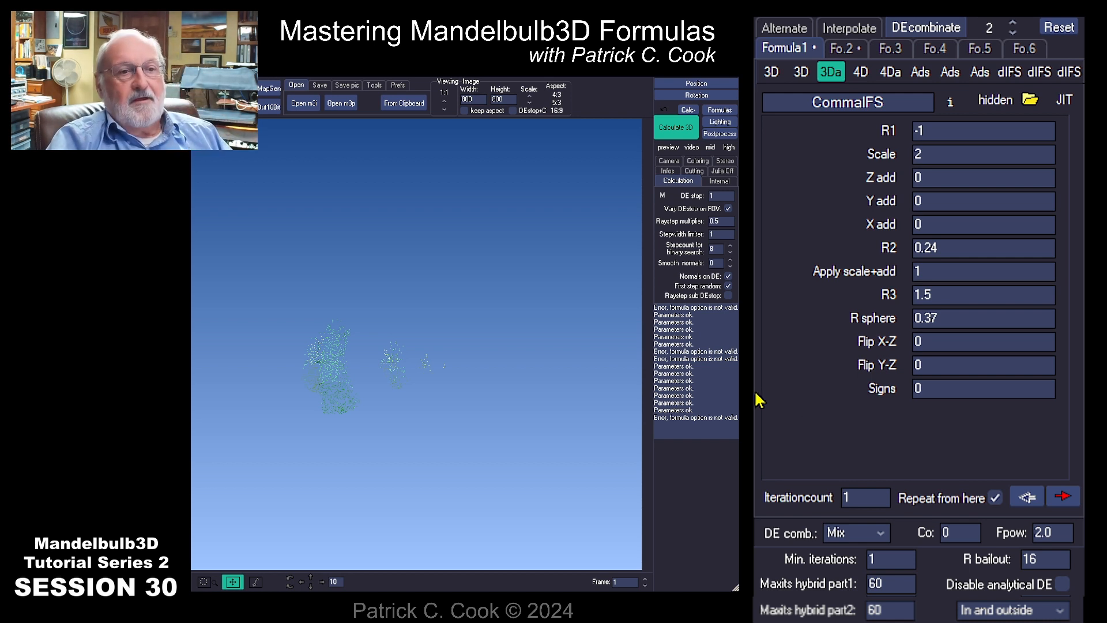
# Return the DE combination to Min and render the two formulas again
pyautogui.click(881, 533)
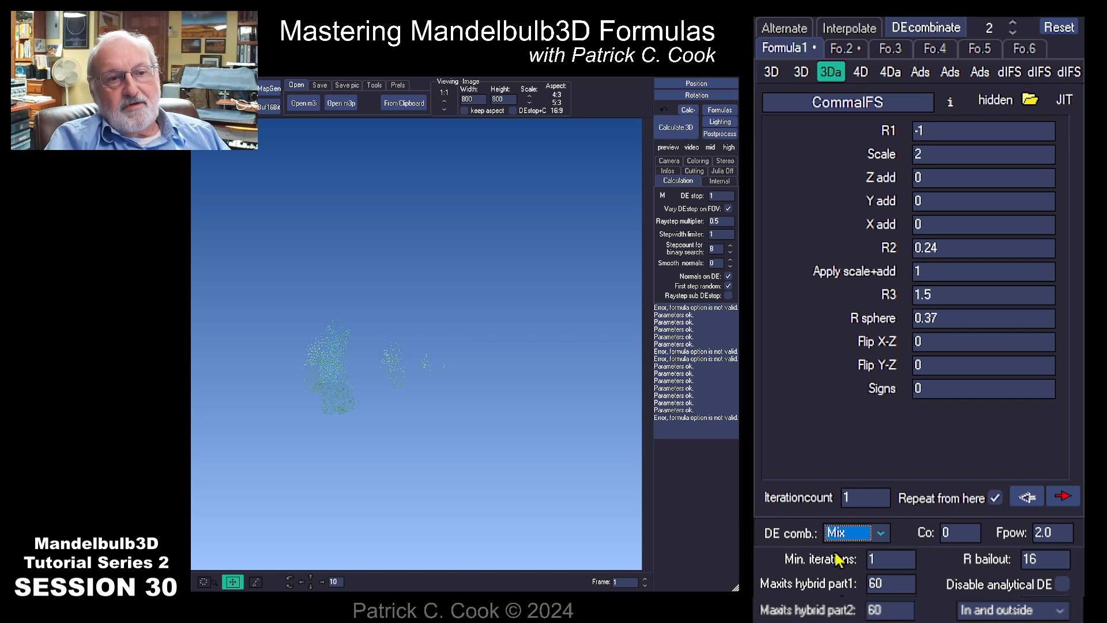
pyautogui.scroll(2, 867, 545)
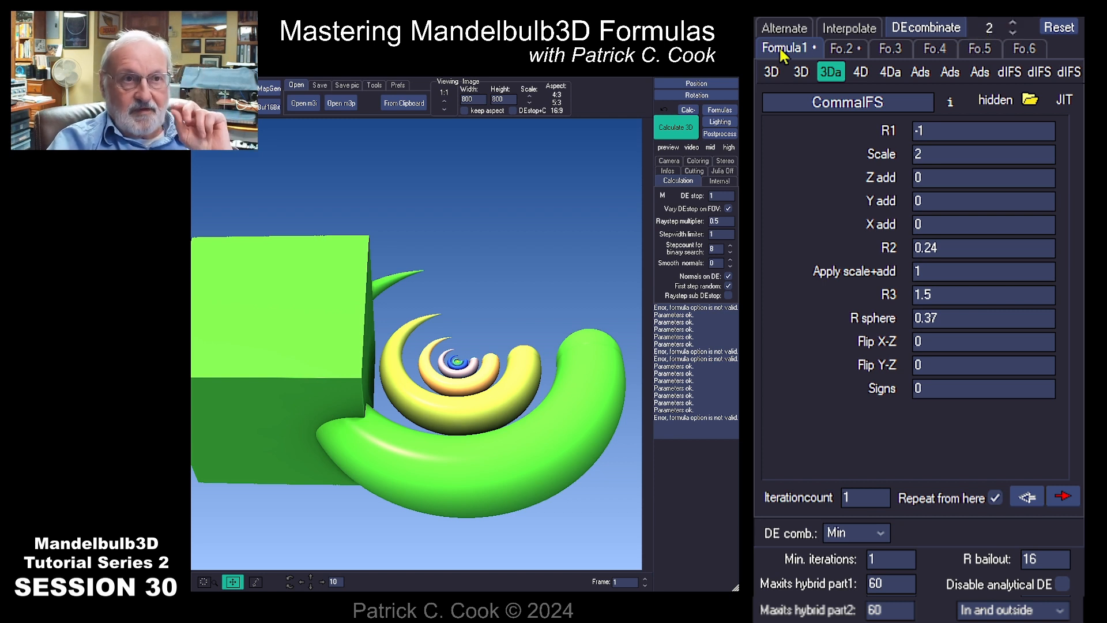
# Try to render with the 3D formula Aexion C as the third formula and examine the resulting log message
pyautogui.click(853, 57)
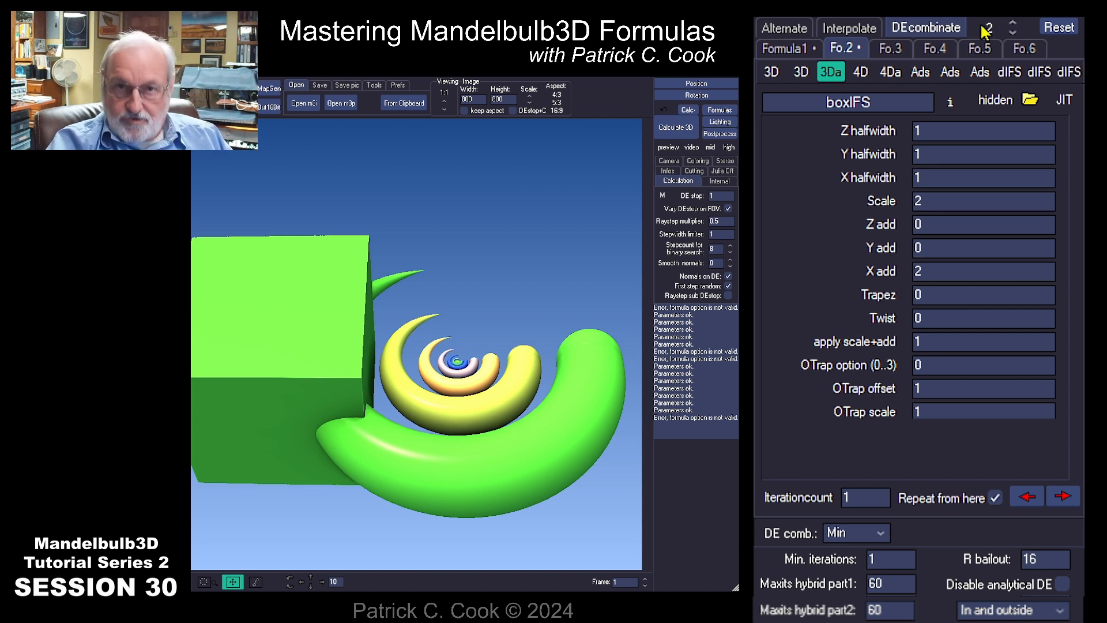
pyautogui.click(889, 51)
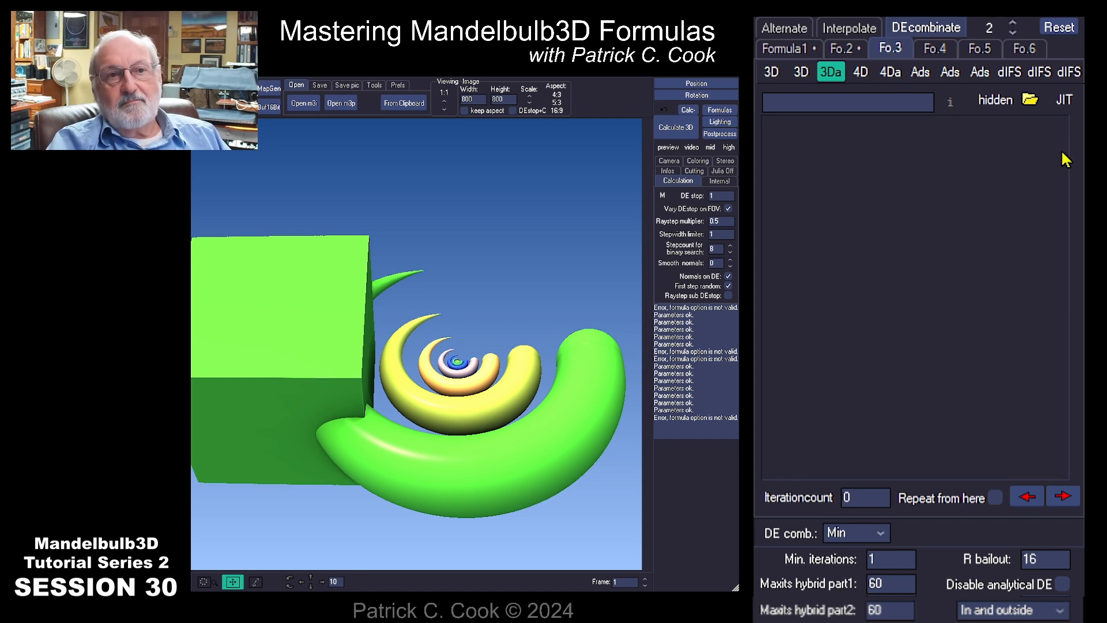
pyautogui.click(1018, 71)
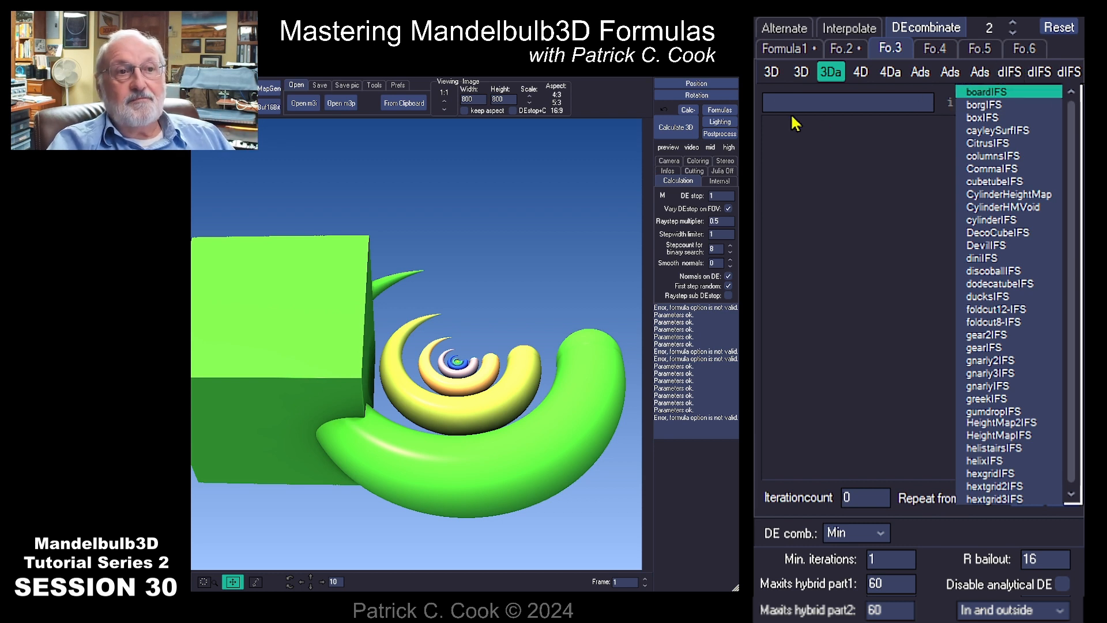
pyautogui.click(771, 72)
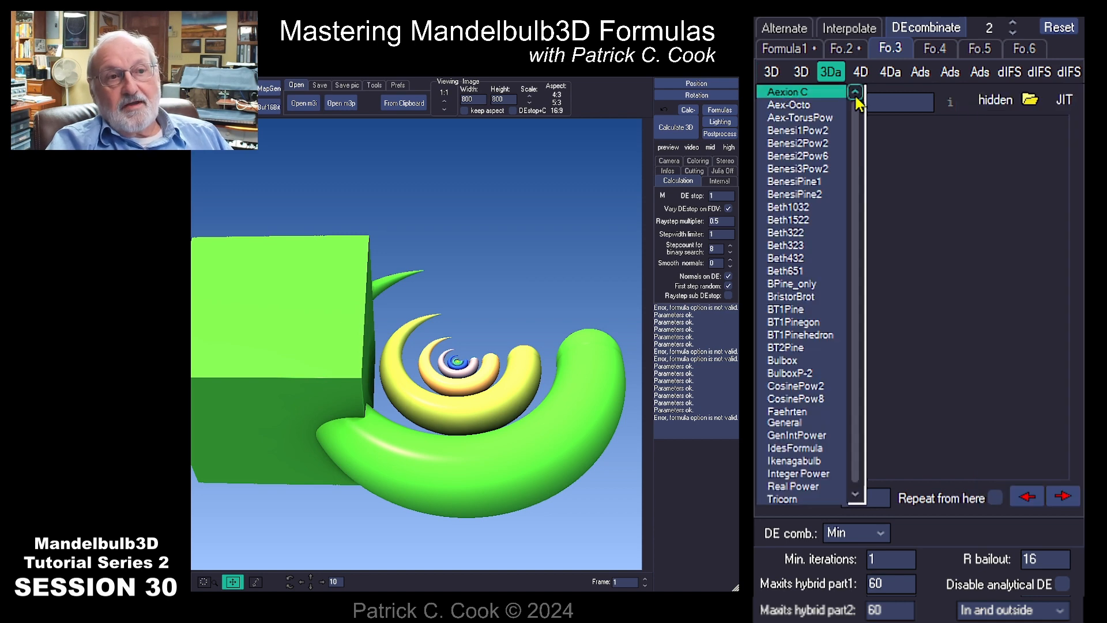
pyautogui.click(820, 93)
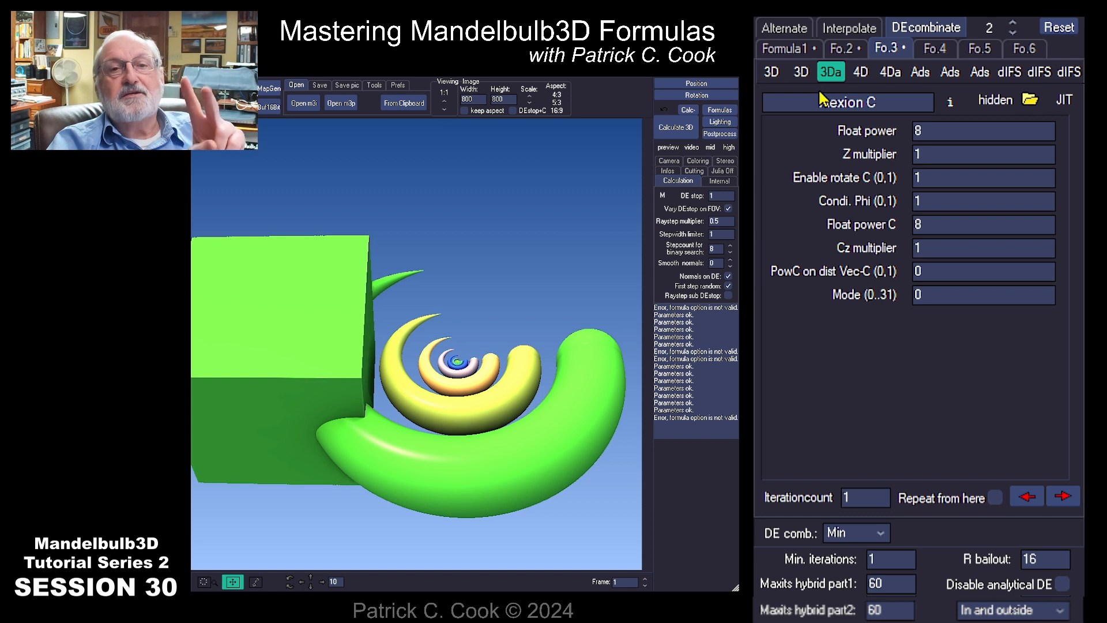
pyautogui.click(677, 130)
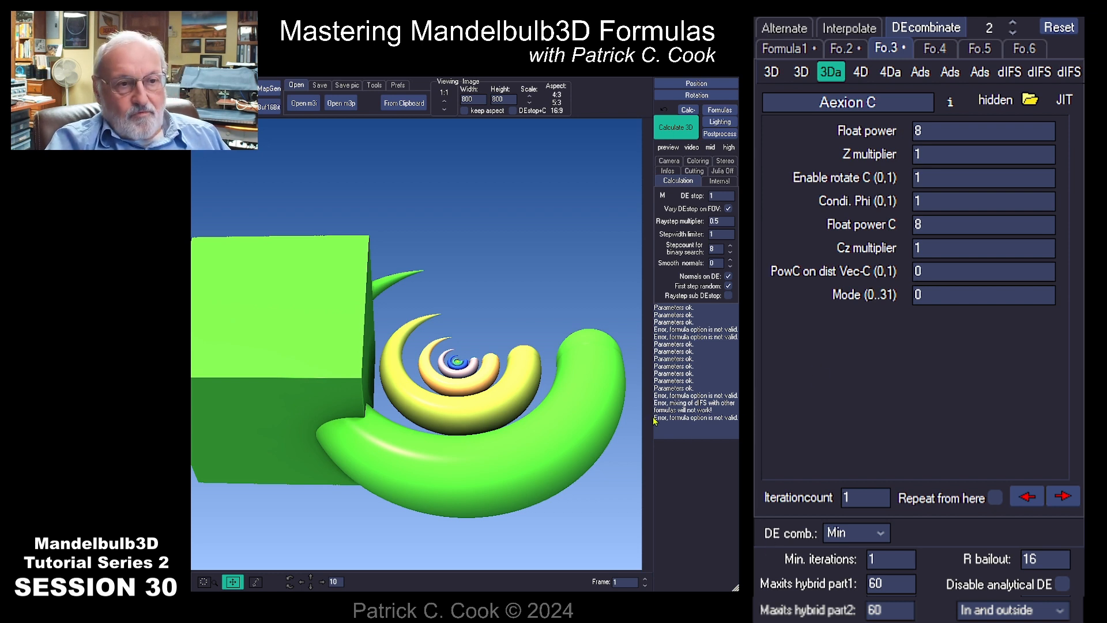
pyautogui.moveTo(656, 418); pyautogui.dragTo(737, 416)
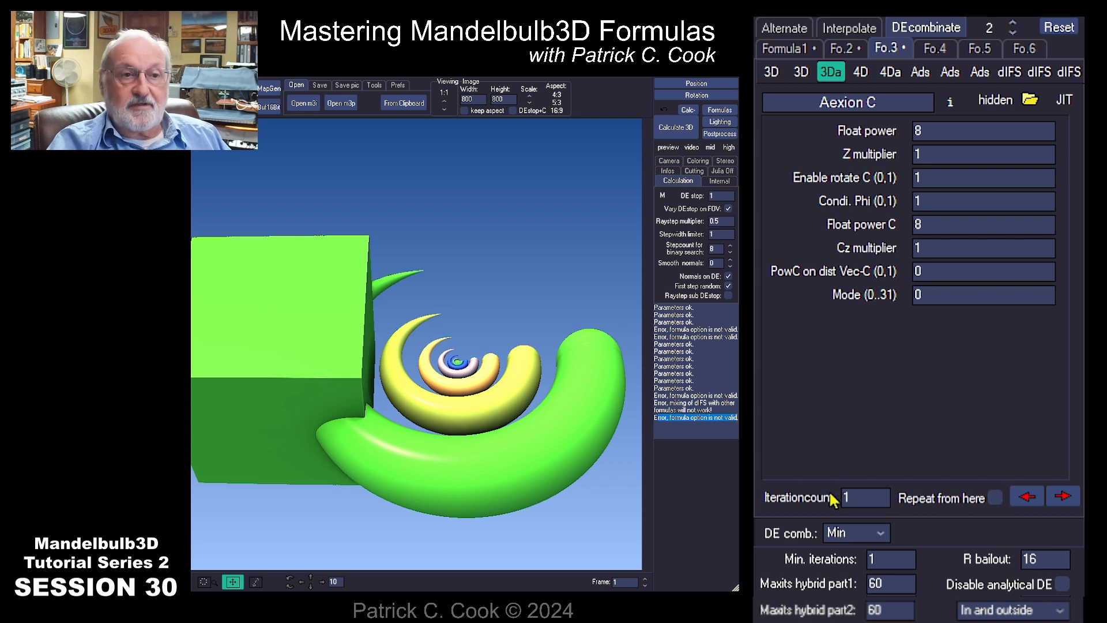
pyautogui.click(810, 418)
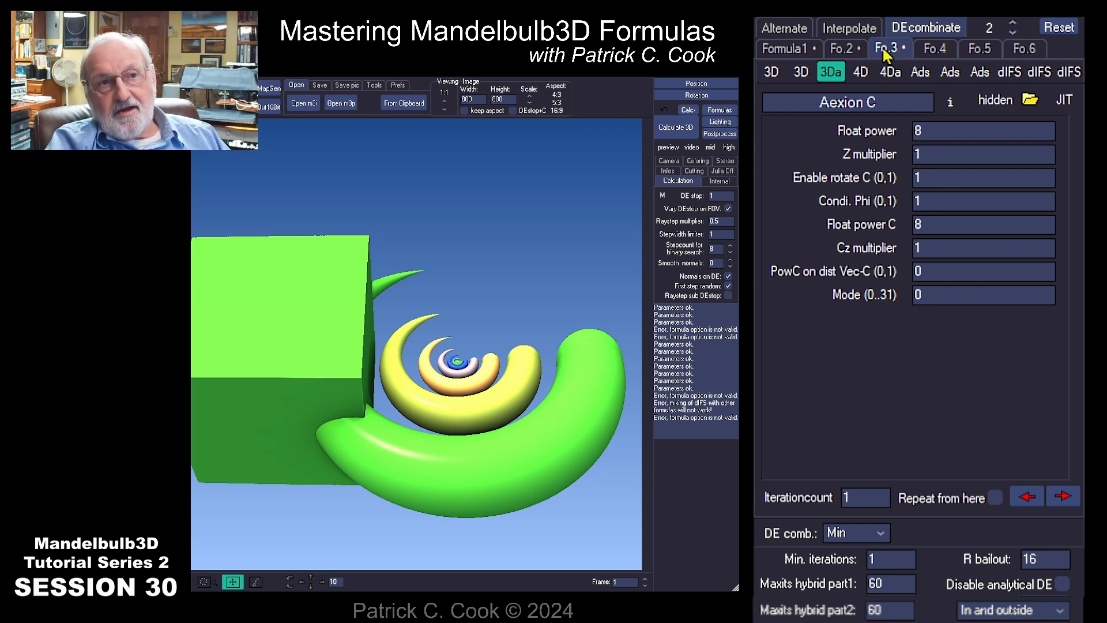
# Replace the third formula with pyramIFS and render the three-formula combination
pyautogui.click(769, 74)
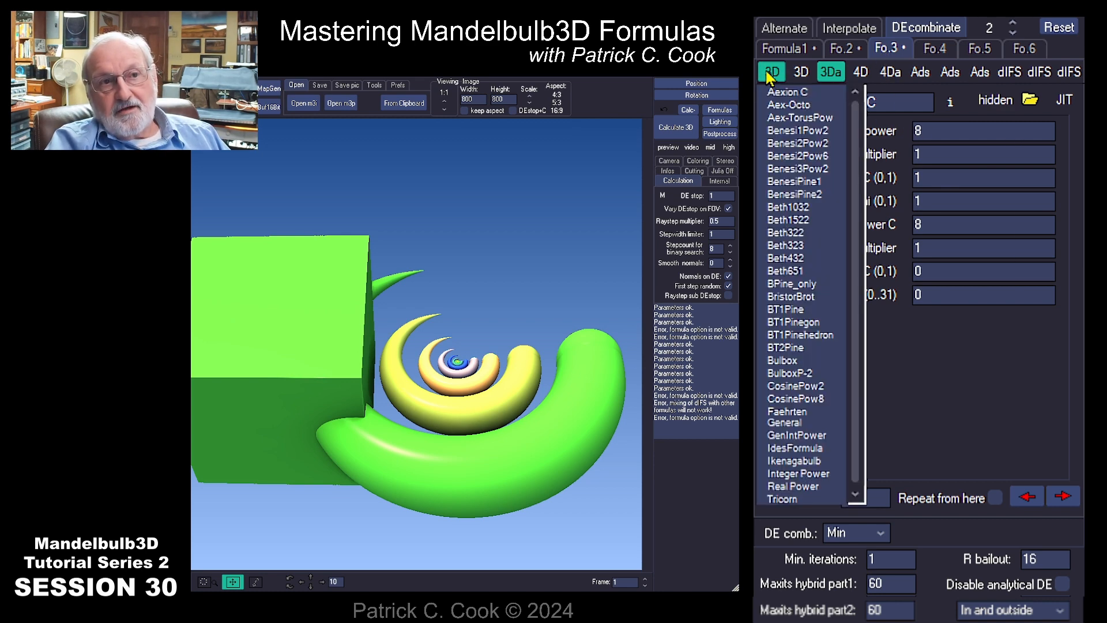
pyautogui.click(770, 73)
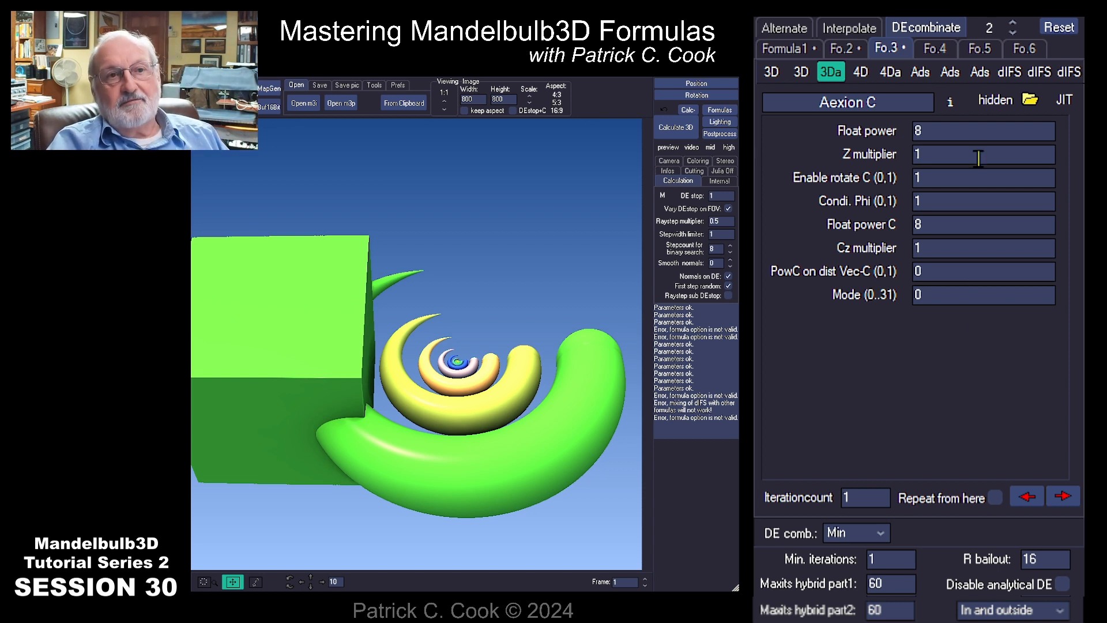
pyautogui.click(1039, 72)
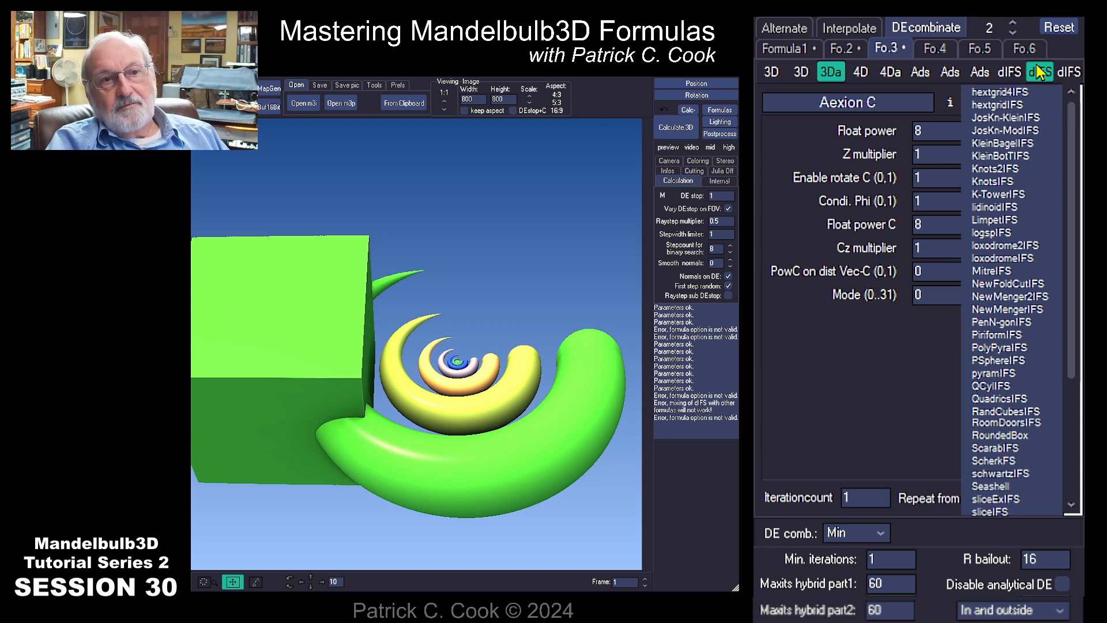
pyautogui.click(1003, 373)
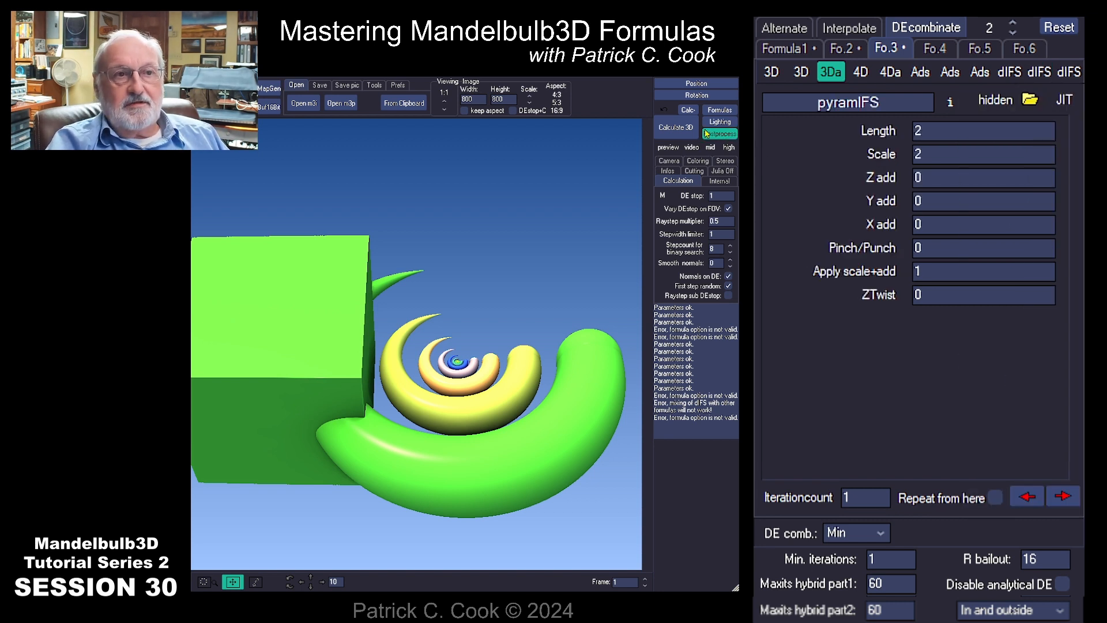
pyautogui.click(678, 131)
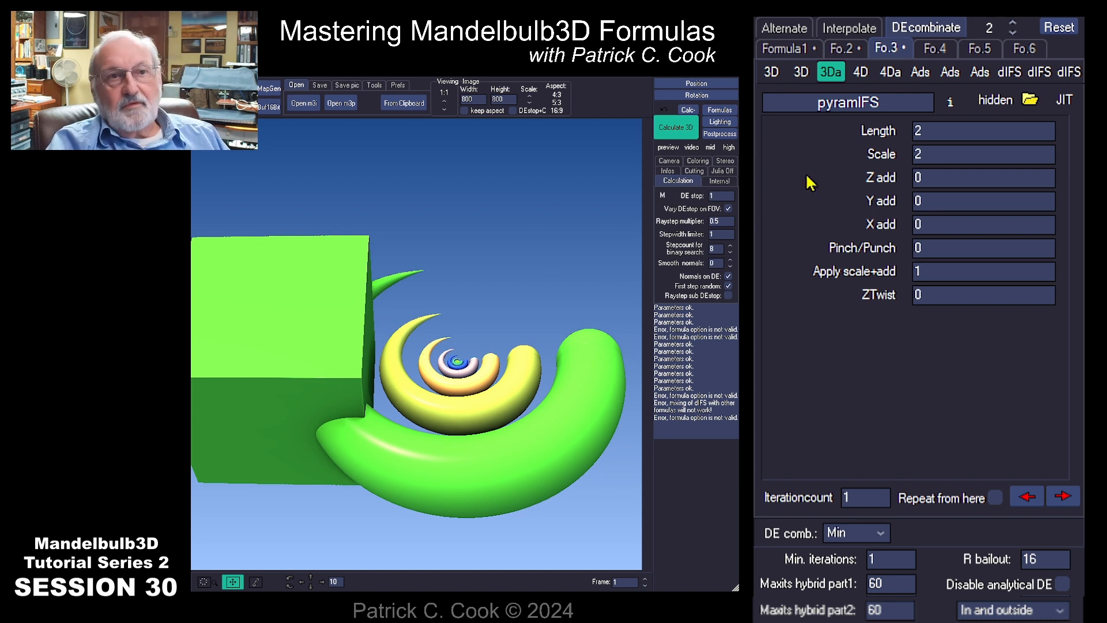
# Replace the third formula with MitreIFS and render the three-formula combination
pyautogui.click(1039, 72)
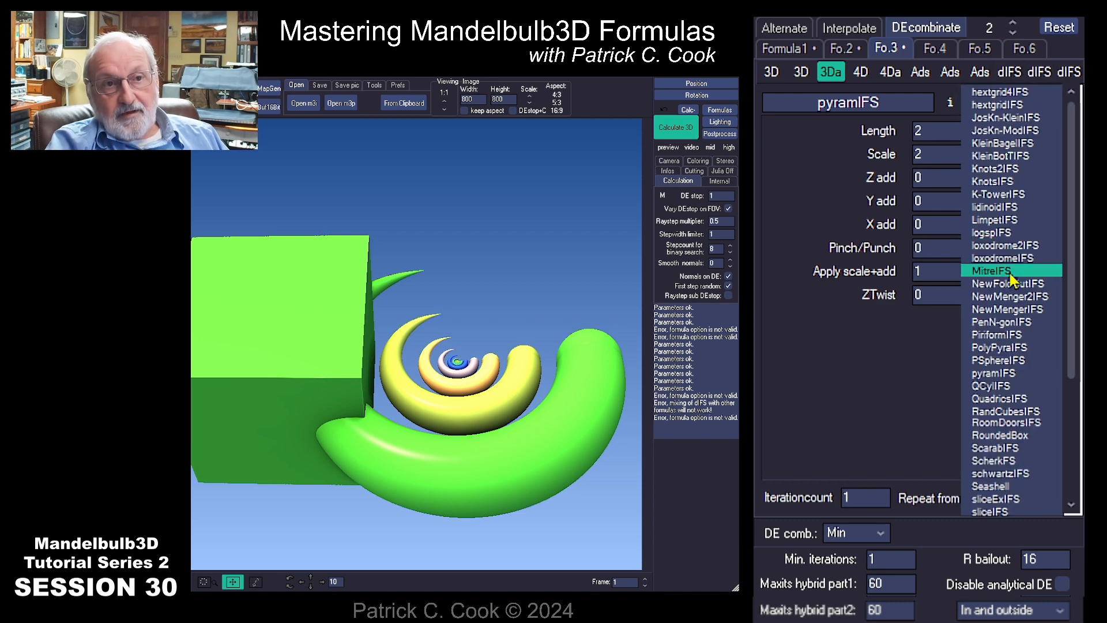
pyautogui.click(1008, 272)
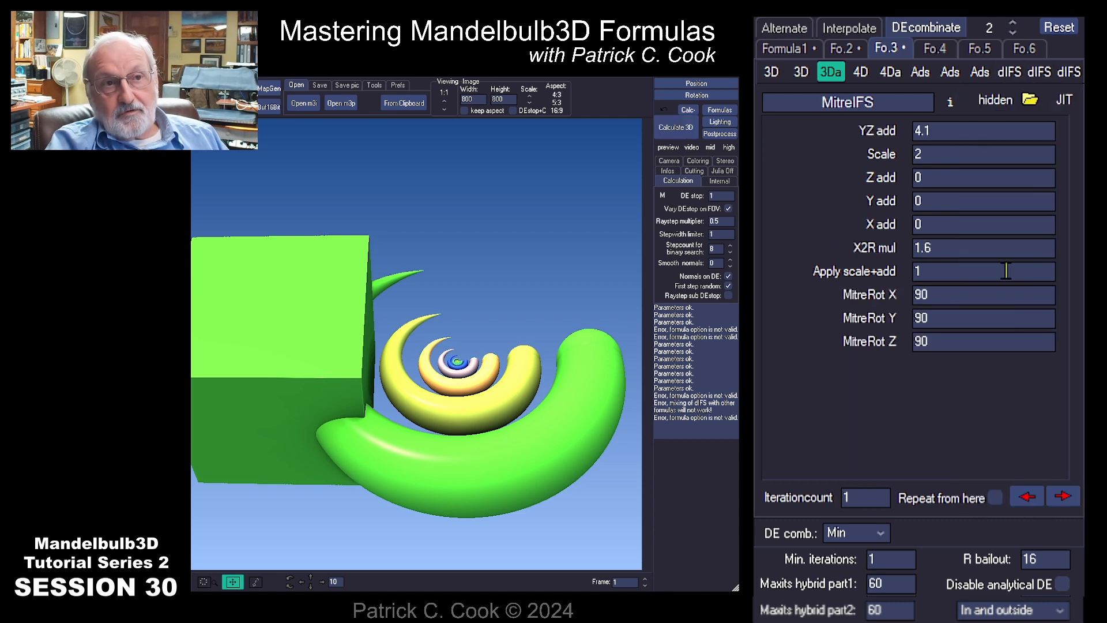
pyautogui.click(682, 135)
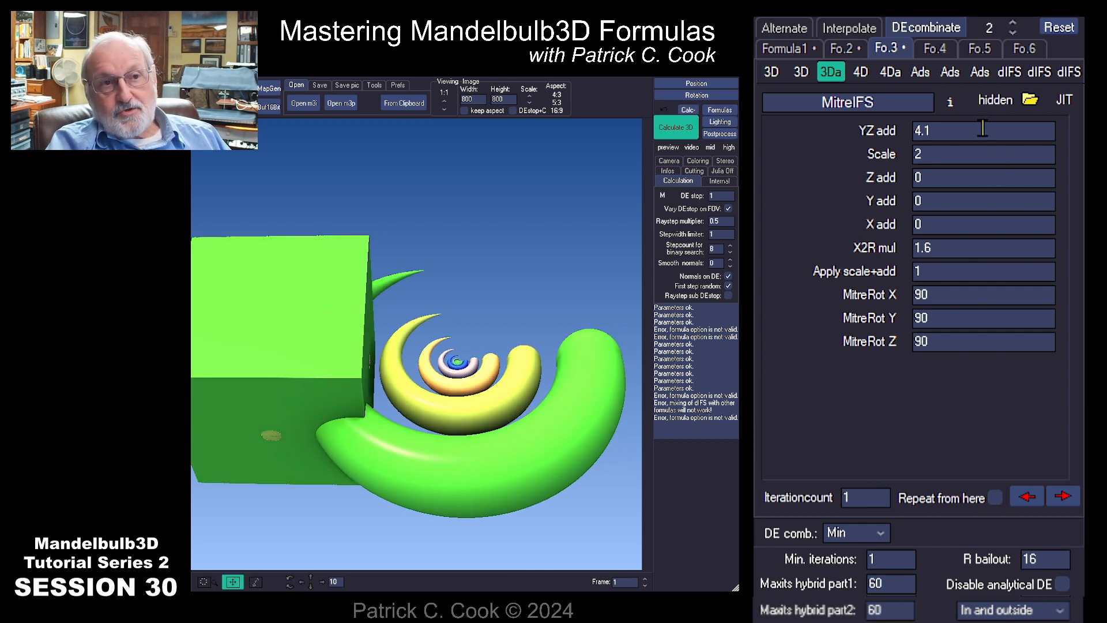
# Set columnsIFS as the third formula and render its combination with CommaIFS and boxIFS
pyautogui.click(1019, 72)
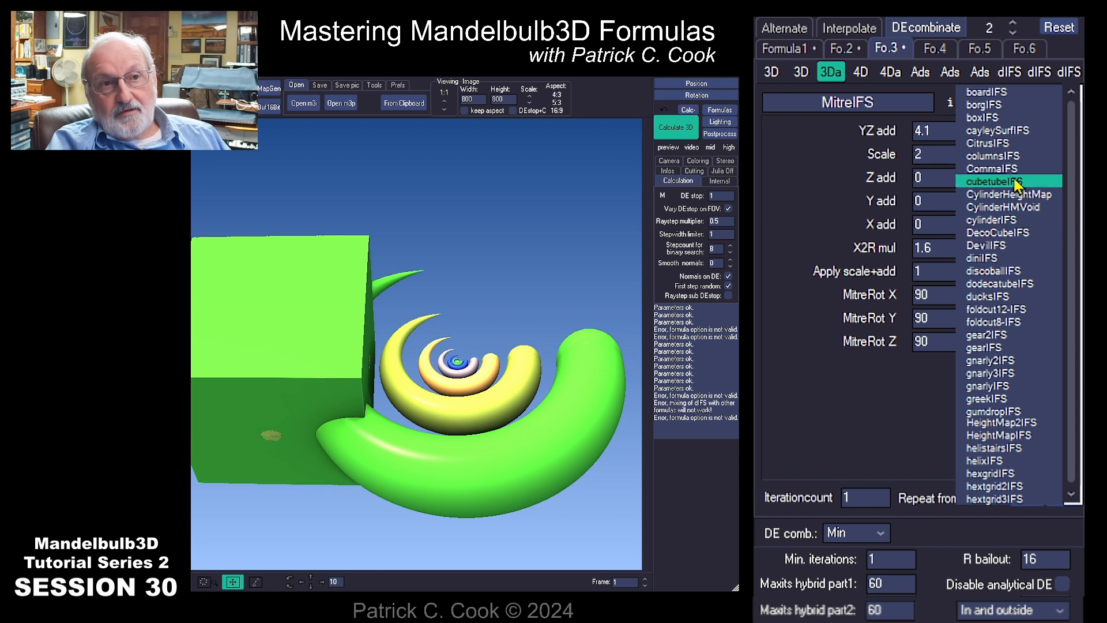
pyautogui.click(1008, 156)
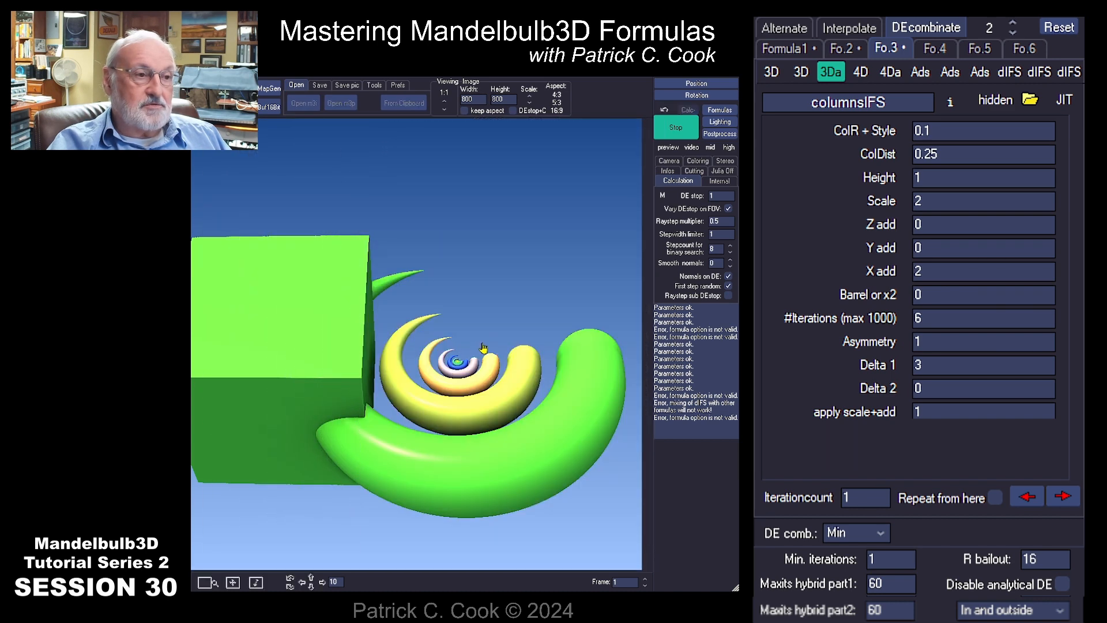
pyautogui.click(667, 136)
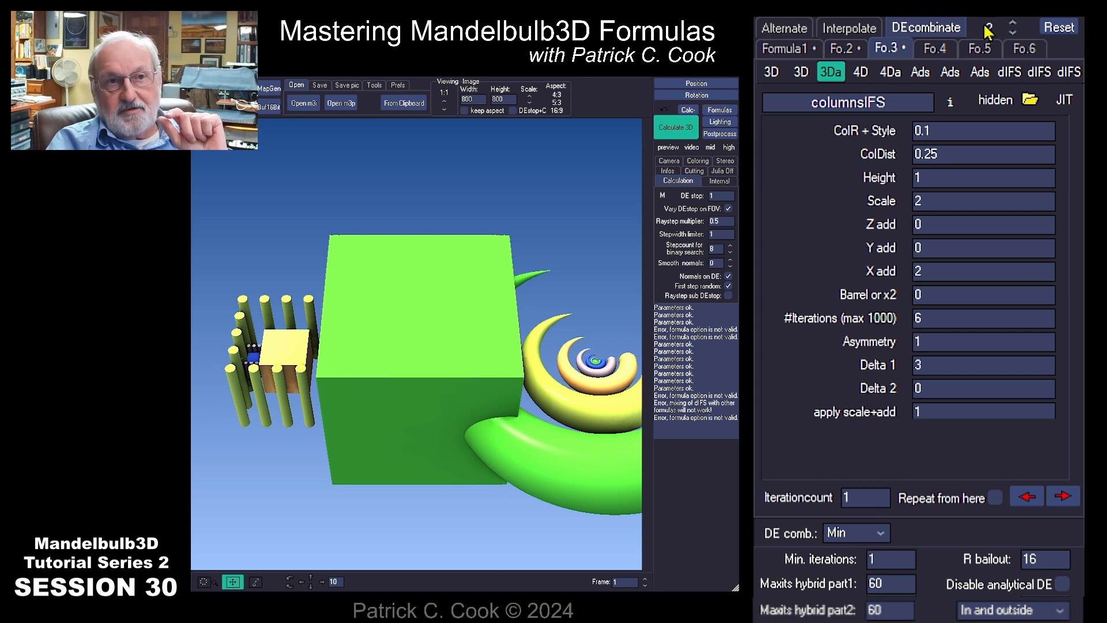
# Review the first three formula slots and the available dIFS formulas to see how the DEcombinate number 2 divides the hybrid
pyautogui.click(774, 50)
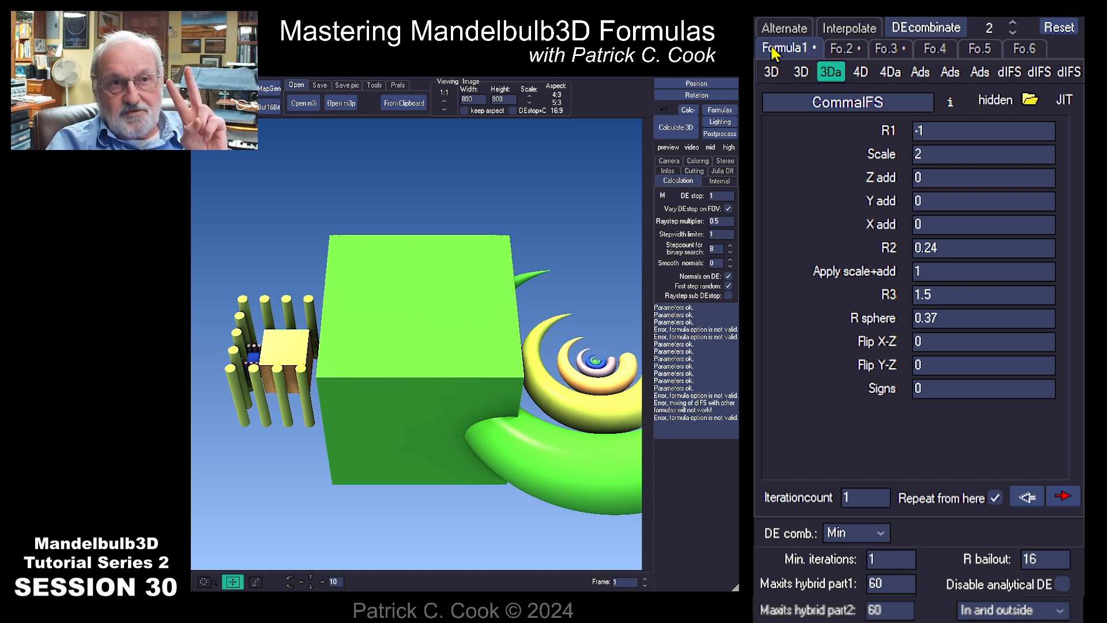
pyautogui.click(841, 49)
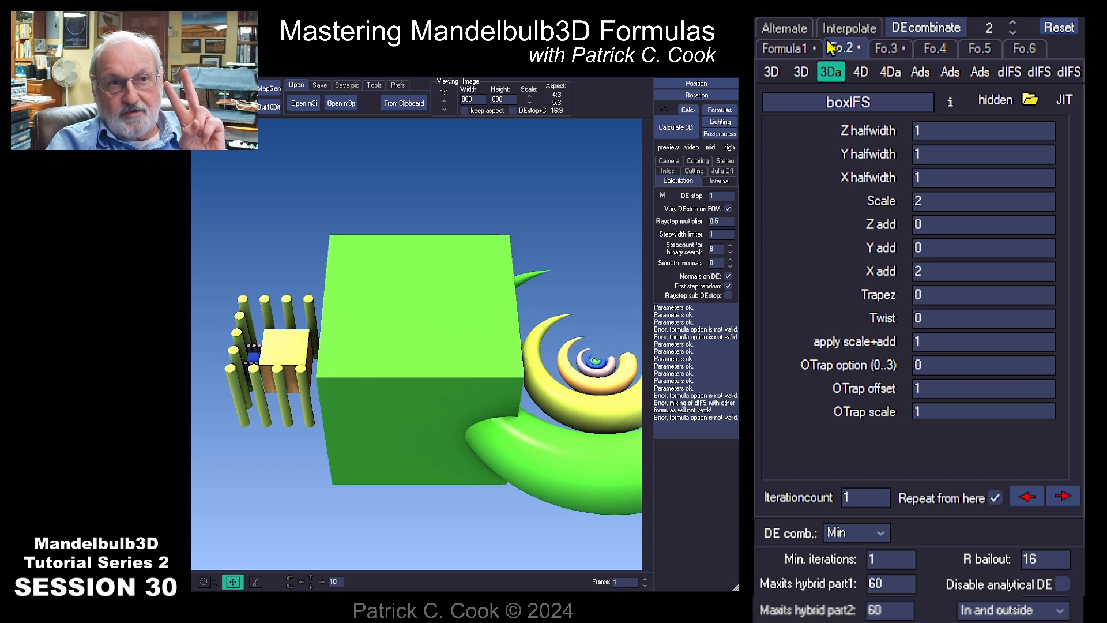
pyautogui.click(888, 49)
pyautogui.click(850, 49)
pyautogui.click(890, 51)
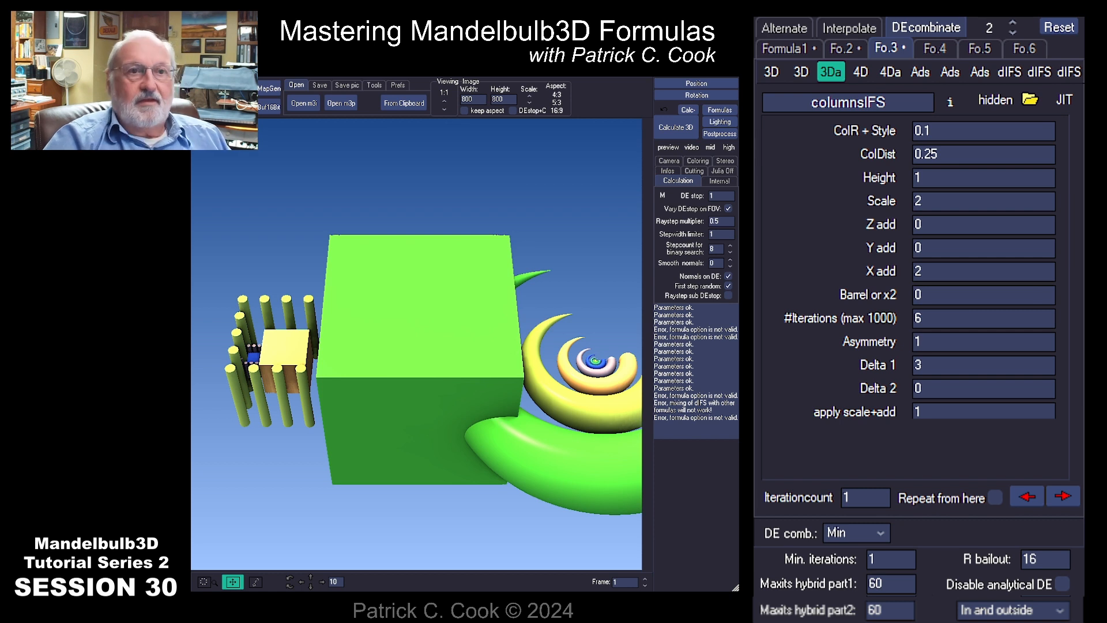
pyautogui.click(847, 102)
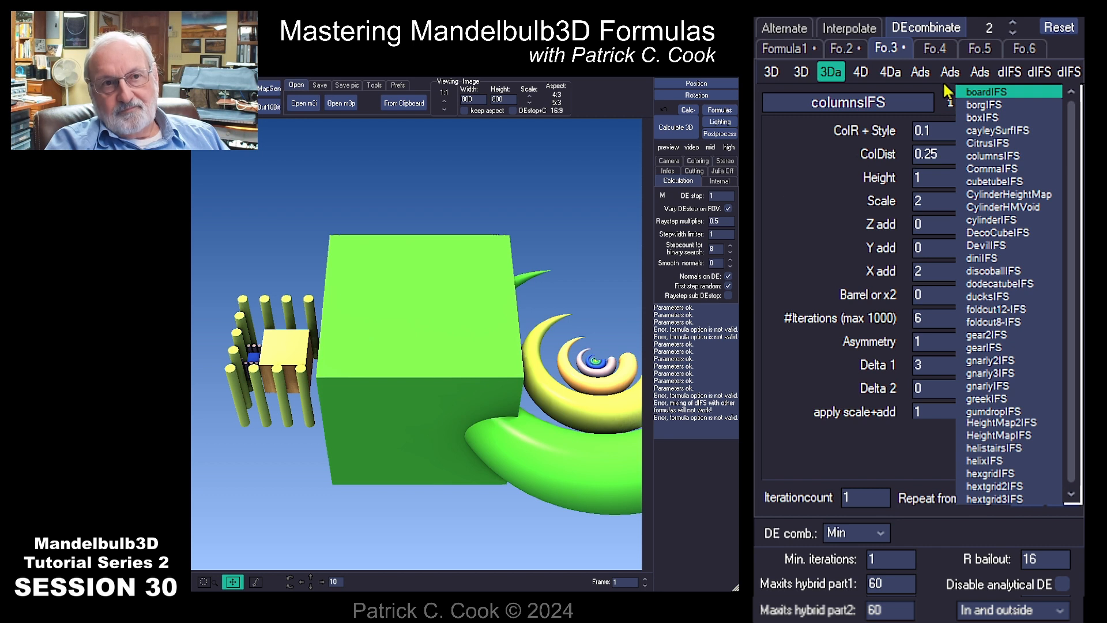
pyautogui.click(1003, 69)
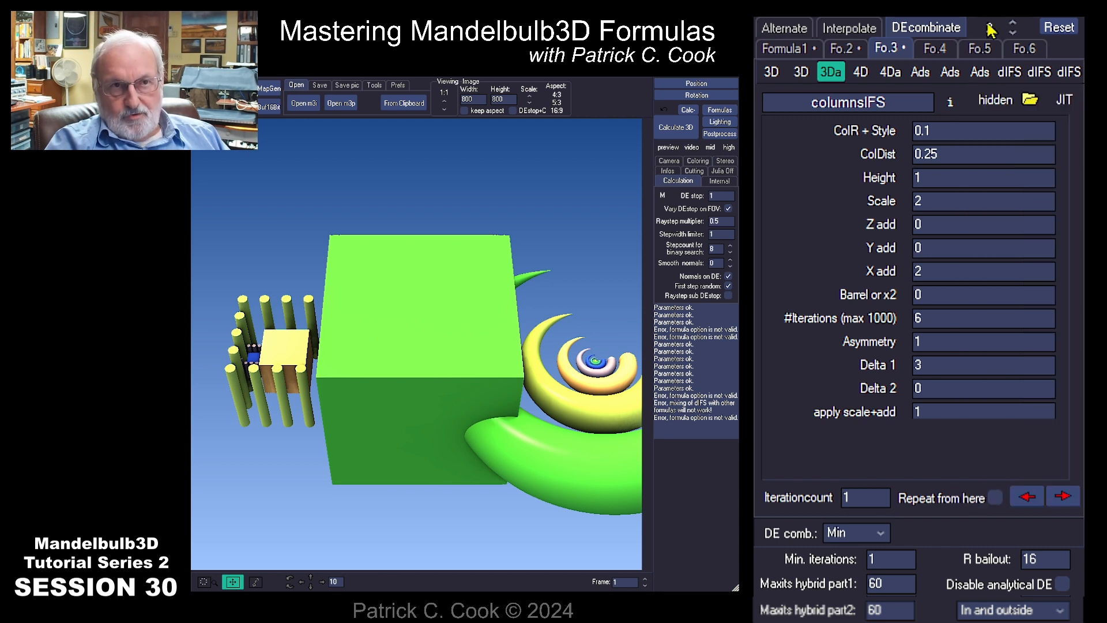
pyautogui.click(785, 50)
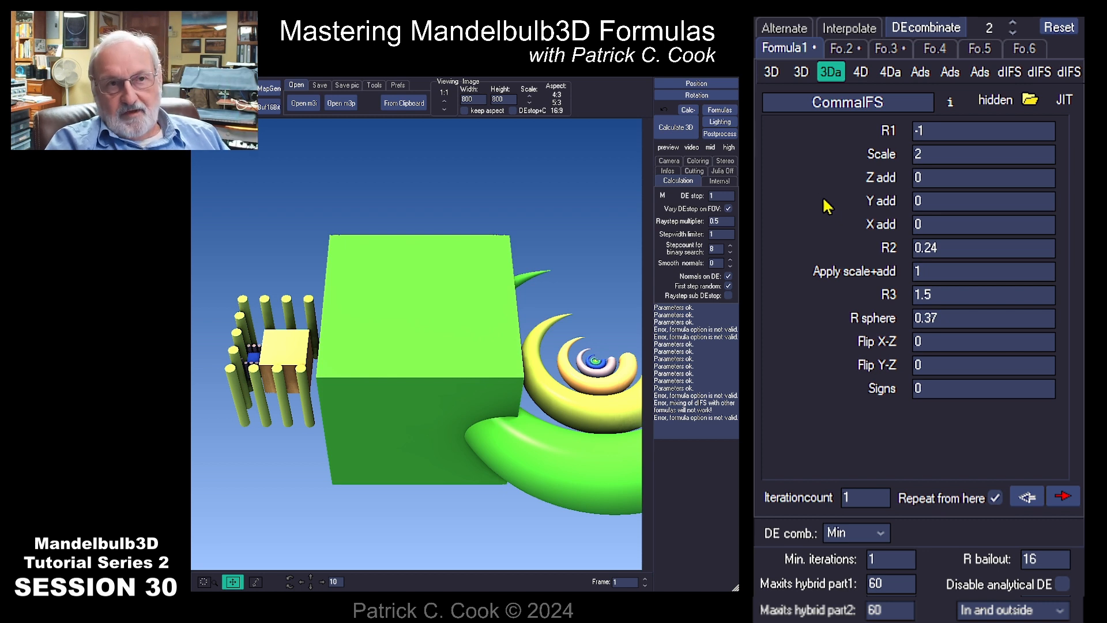
pyautogui.click(843, 49)
pyautogui.click(894, 50)
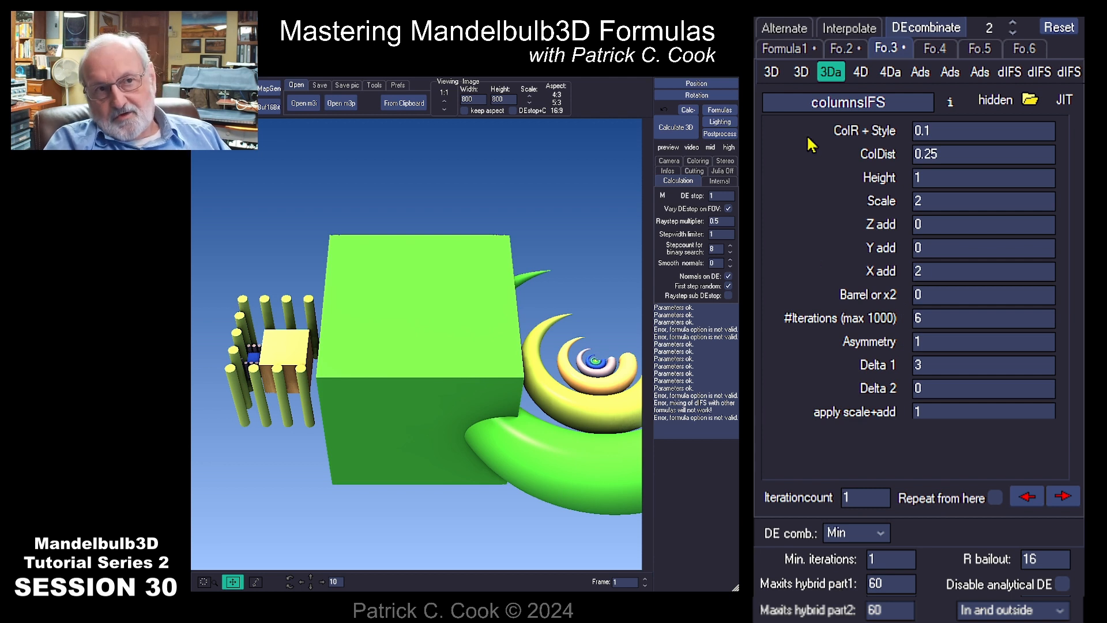
pyautogui.click(779, 49)
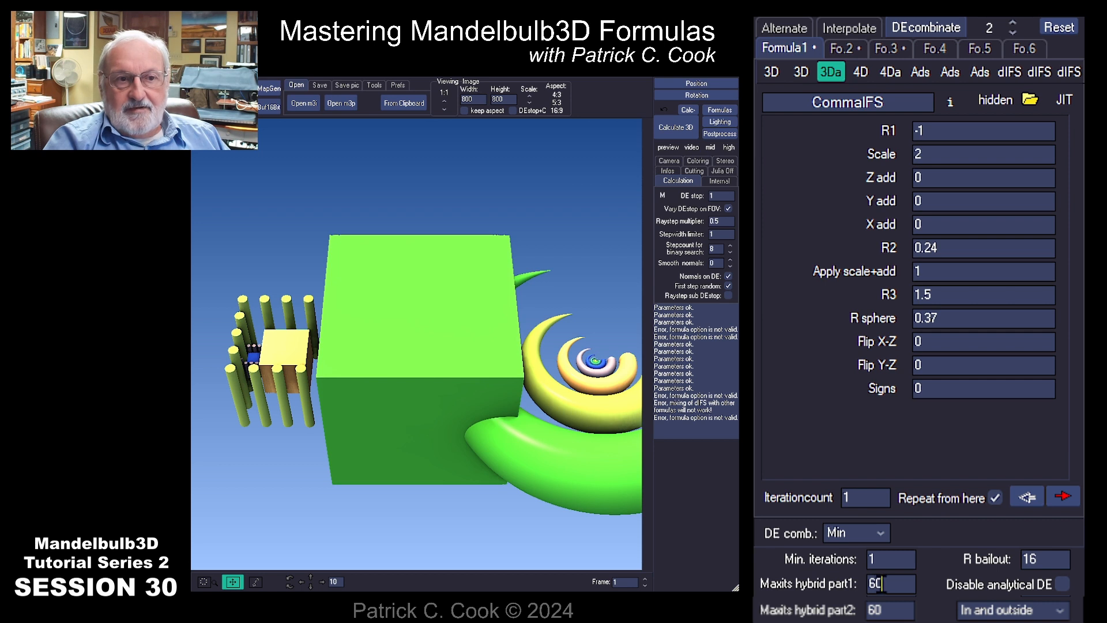
# Examine the Maxits hybrid part1 and Disable analytical DE settings of the combination
pyautogui.doubleClick(888, 583)
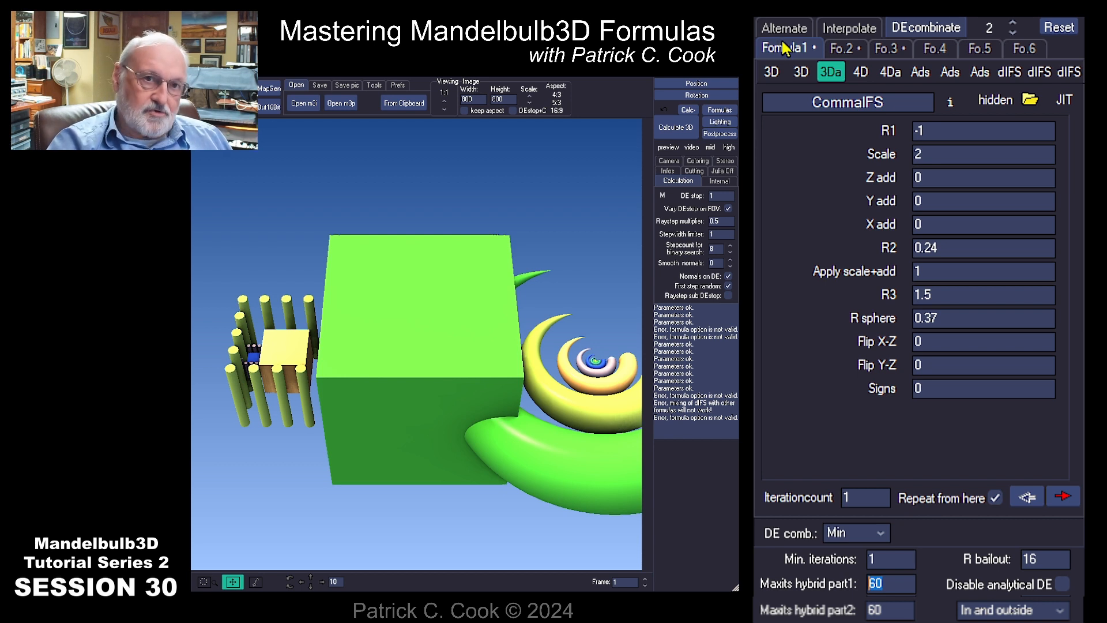
pyautogui.click(991, 585)
pyautogui.click(992, 585)
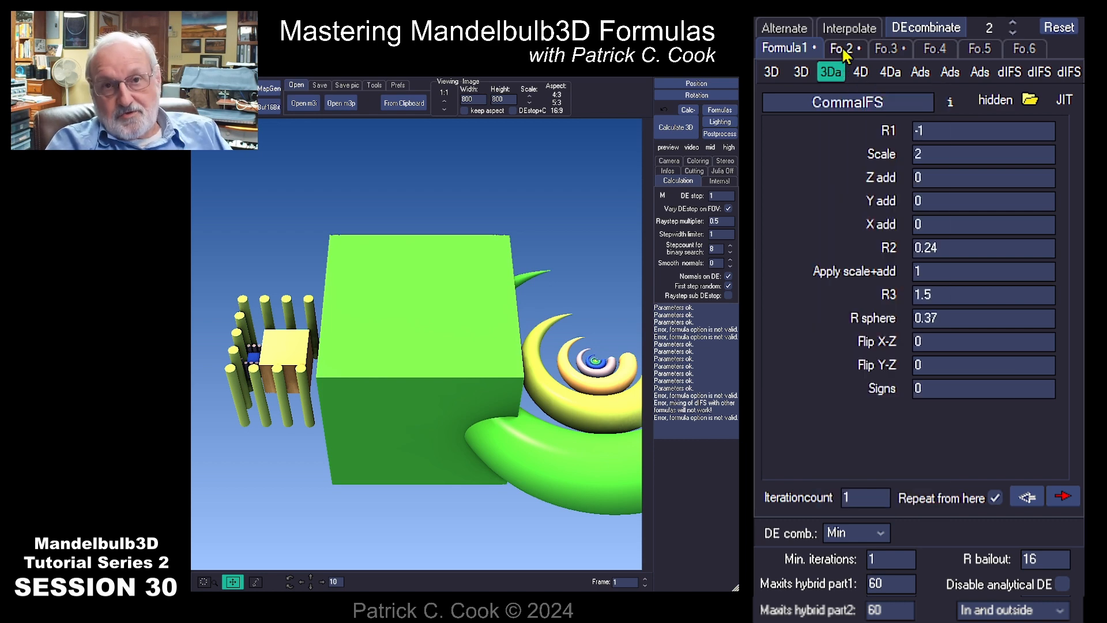
# Add the TilingIFS transform as the fourth formula and render the four-formula combination
pyautogui.click(843, 50)
pyautogui.click(887, 48)
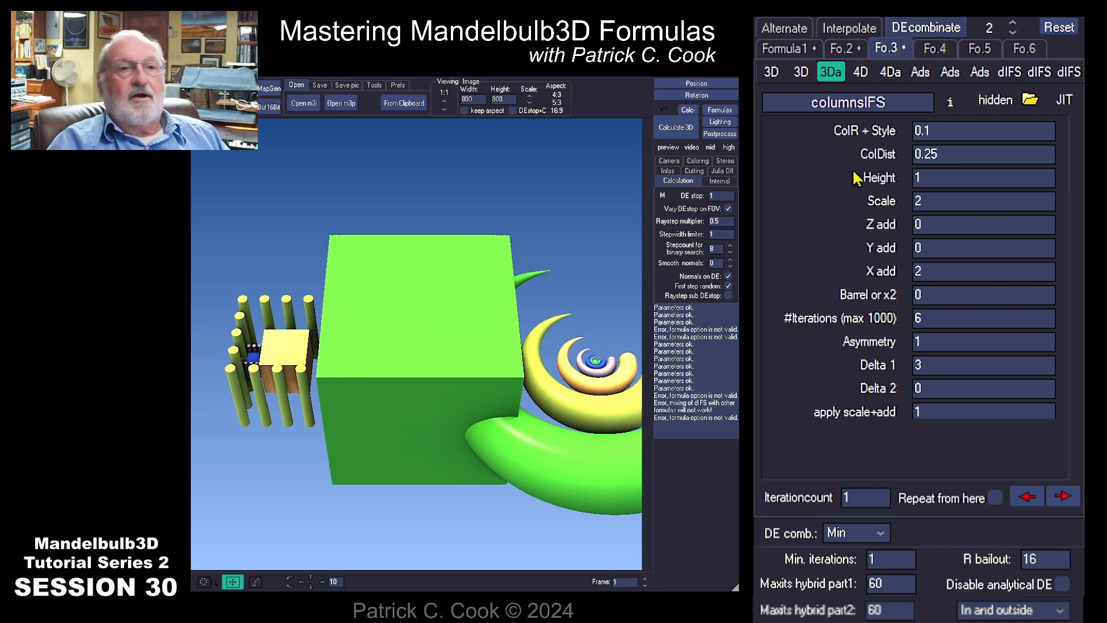
pyautogui.click(935, 48)
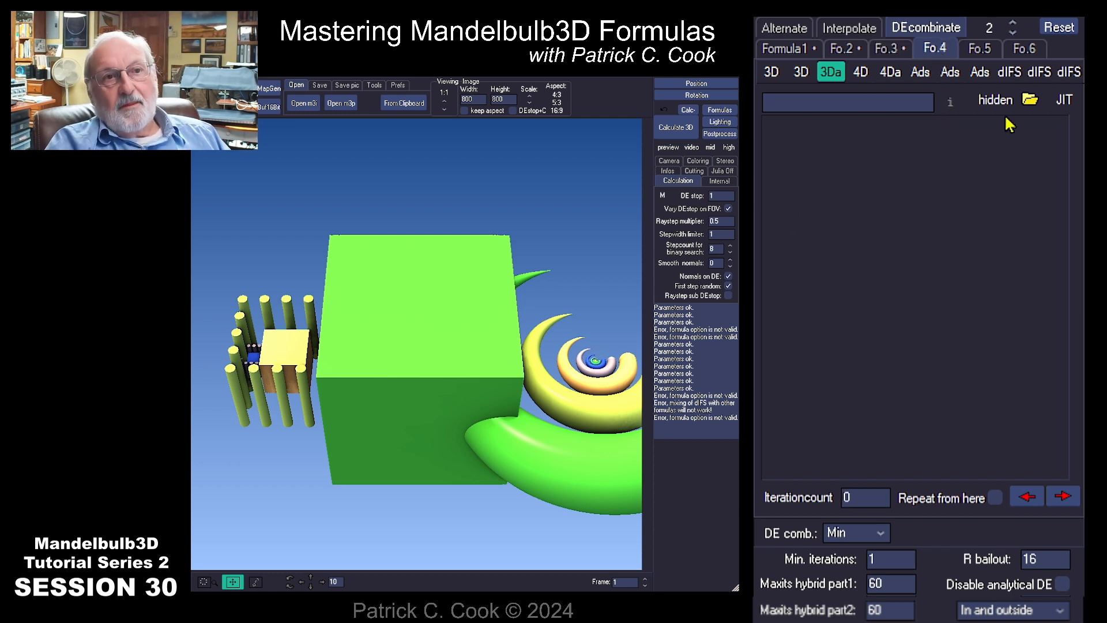
pyautogui.click(1069, 71)
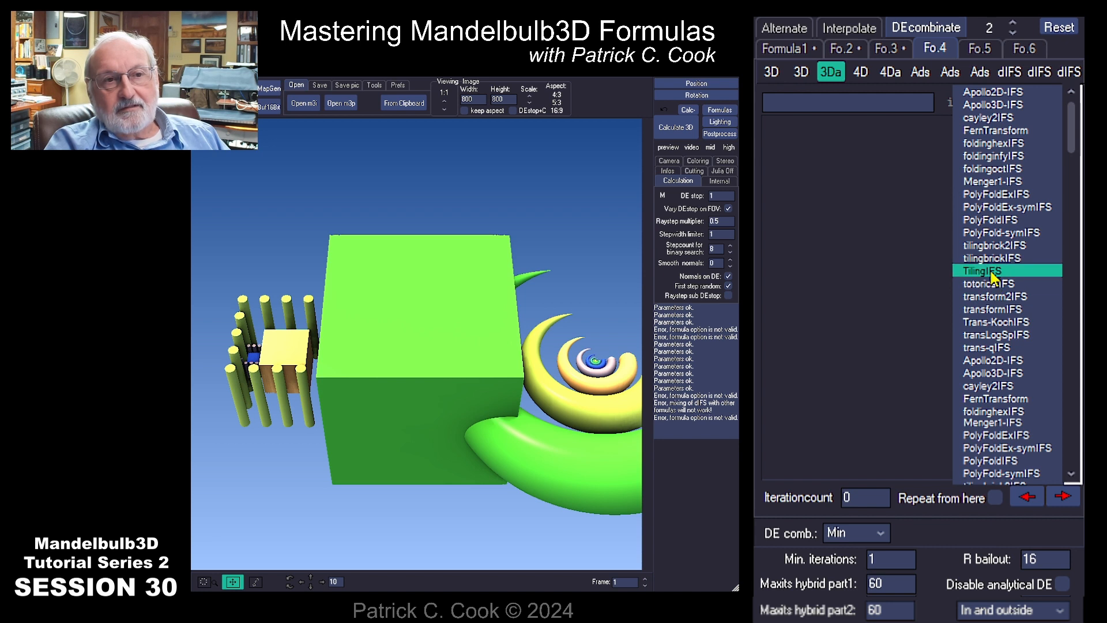
pyautogui.click(987, 271)
pyautogui.click(675, 127)
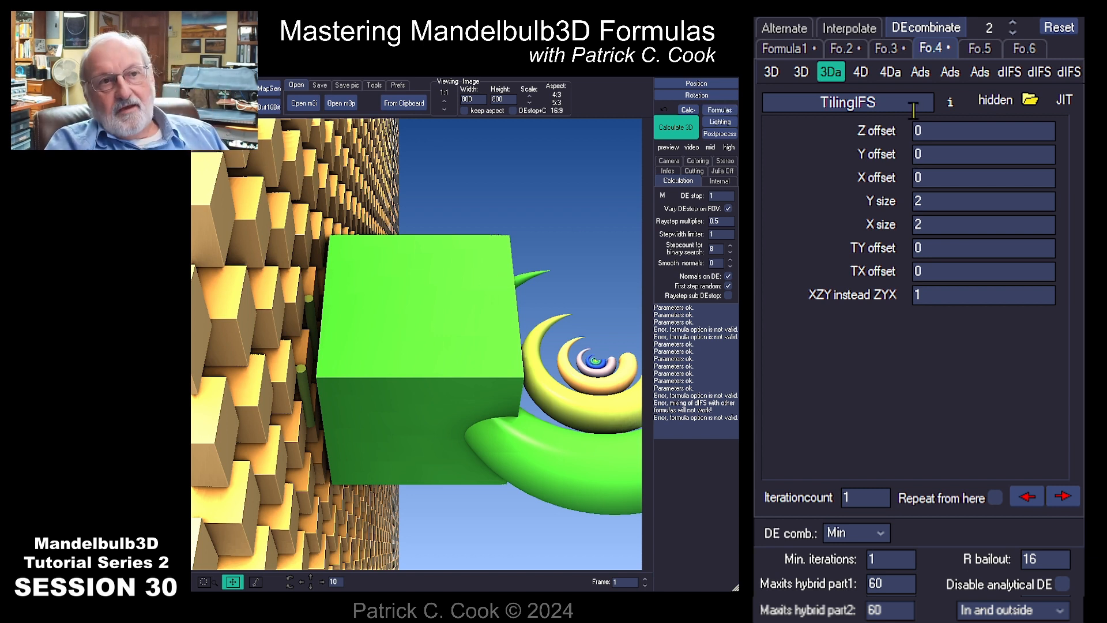
# Set the DEcombinate number to 3 and compare the third and fourth formula slots
pyautogui.click(1015, 27)
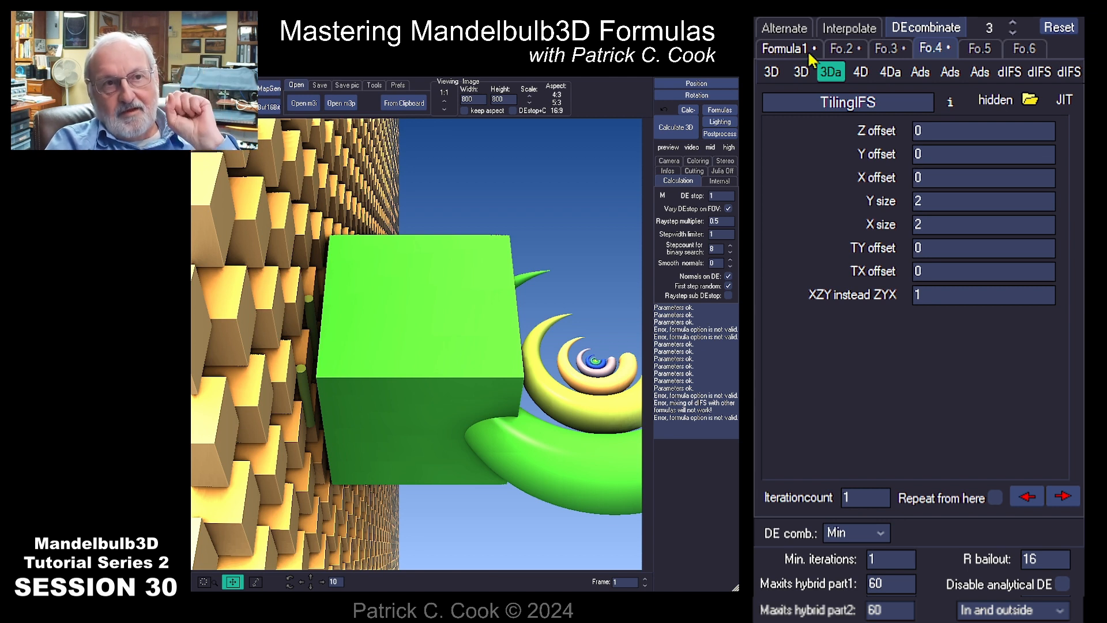
pyautogui.click(886, 51)
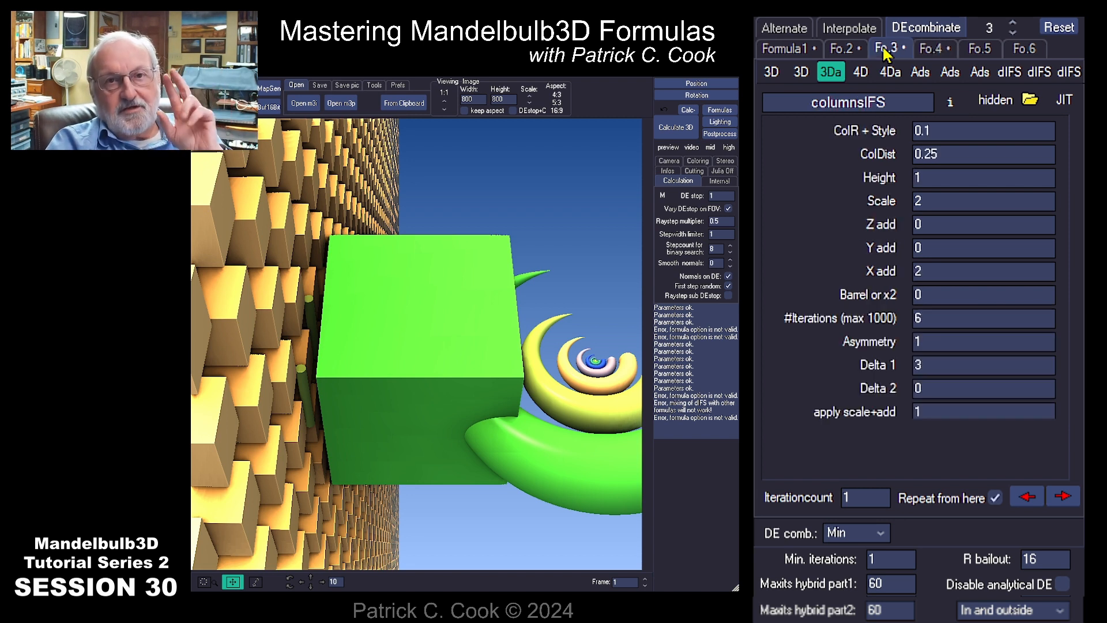
pyautogui.click(926, 49)
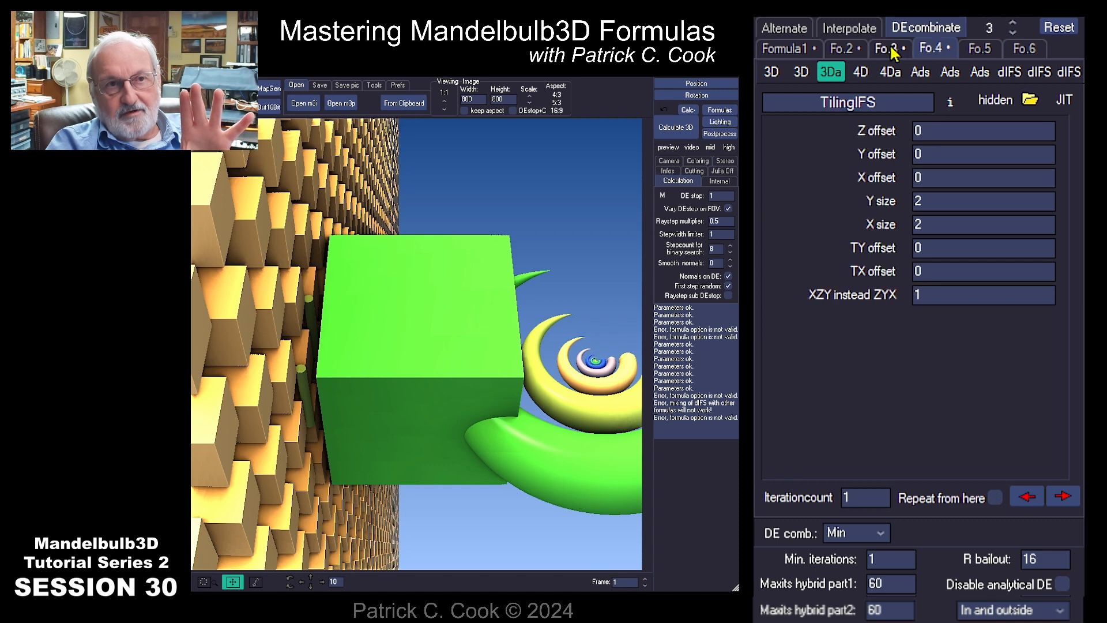
pyautogui.click(904, 52)
pyautogui.click(928, 48)
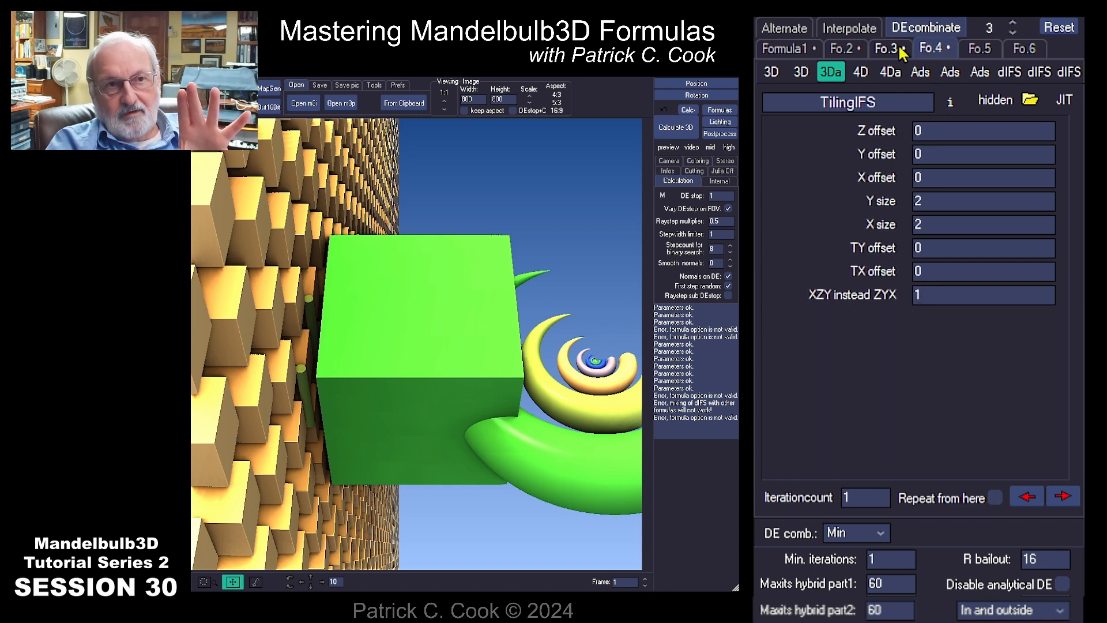